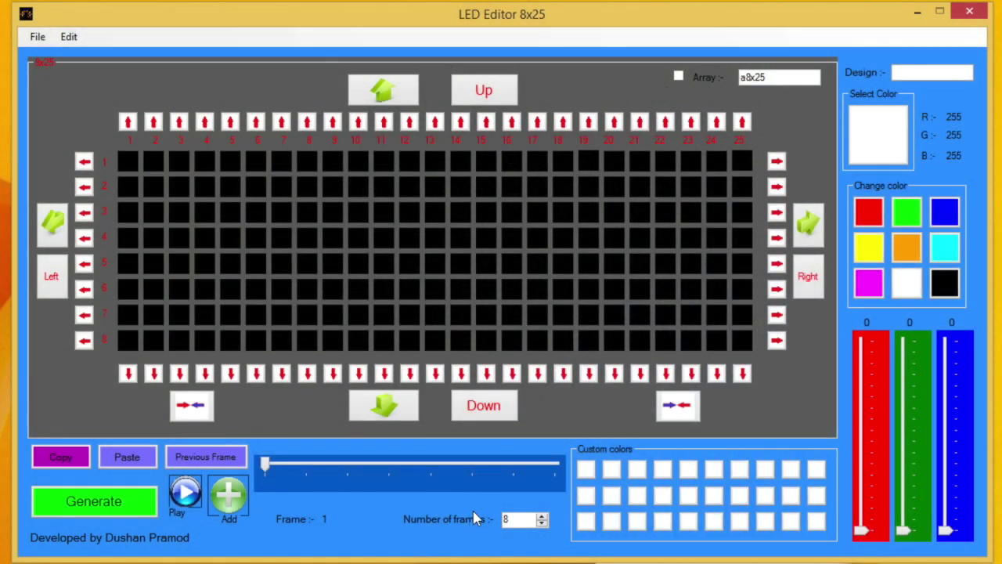
Set the number of frames to 2, enable the Array option and name the design D_3
key("BackSpace")
type("2")
key("Return")
left_click(678, 77)
left_click(908, 73)
type("D_3")
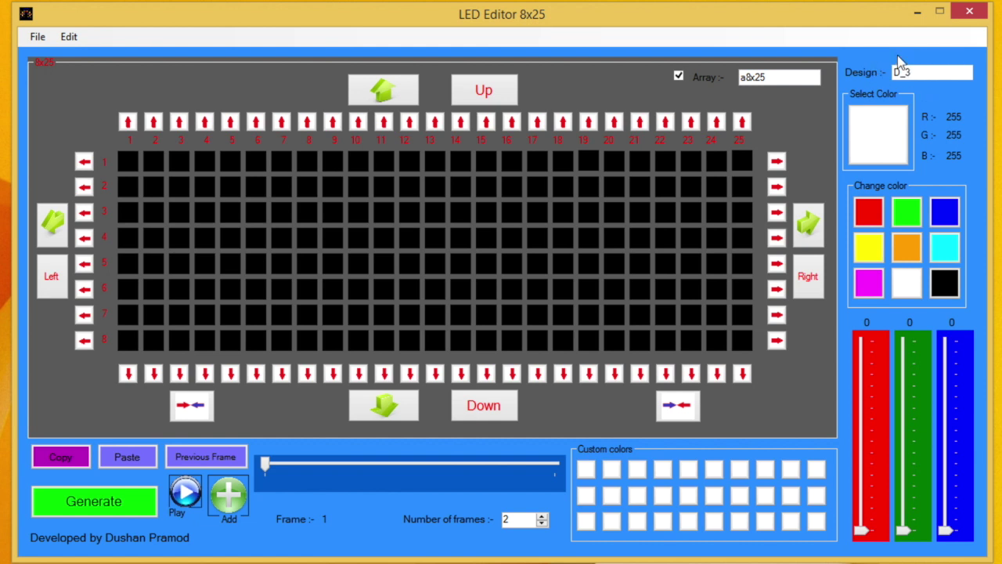
Paint a blue stepped tower: columns 1–5 in rows 5–8, columns 2–4 in rows 3–4, column 3 in rows 1–2
left_click(947, 215)
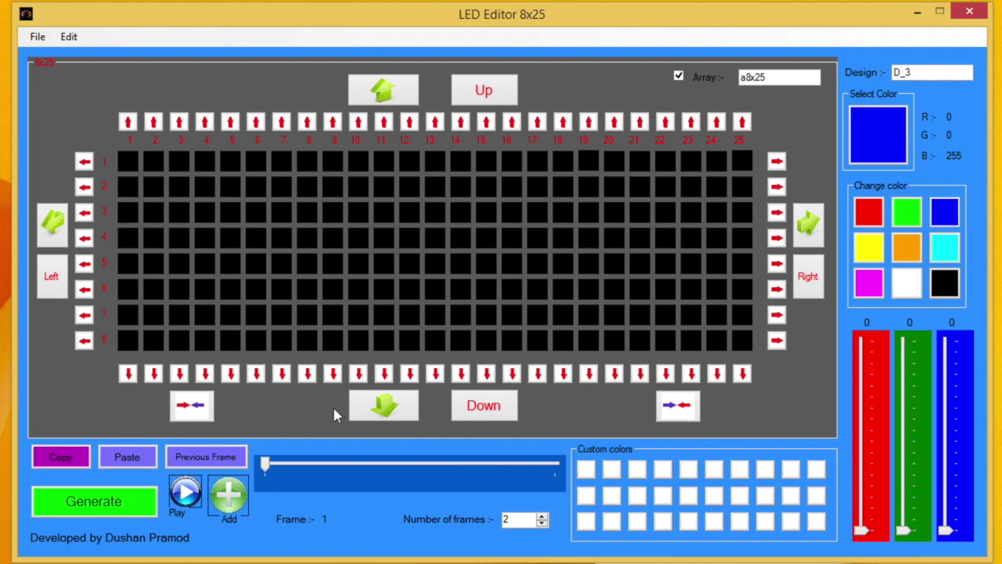
left_click(128, 340)
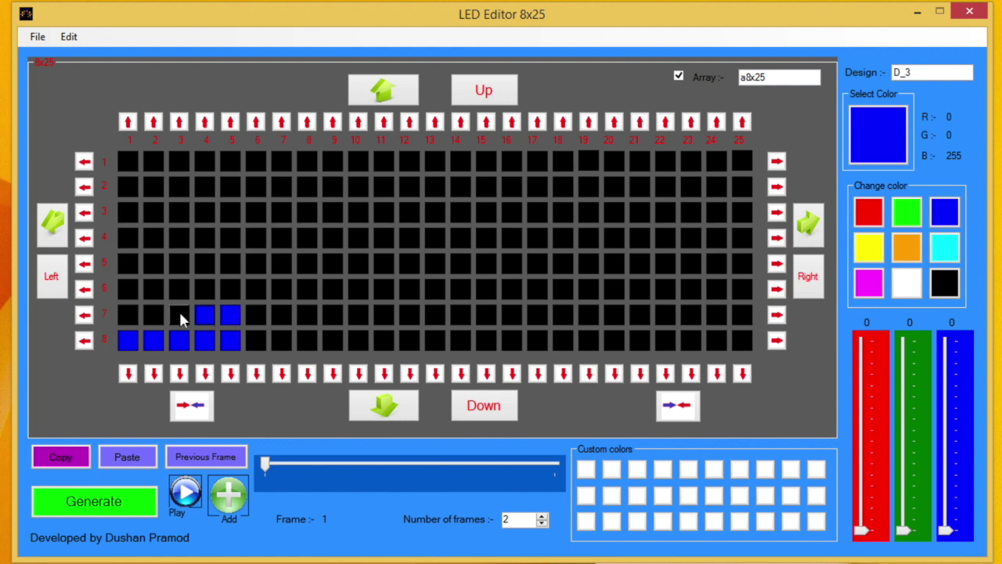
left_click(154, 315)
left_click(129, 312)
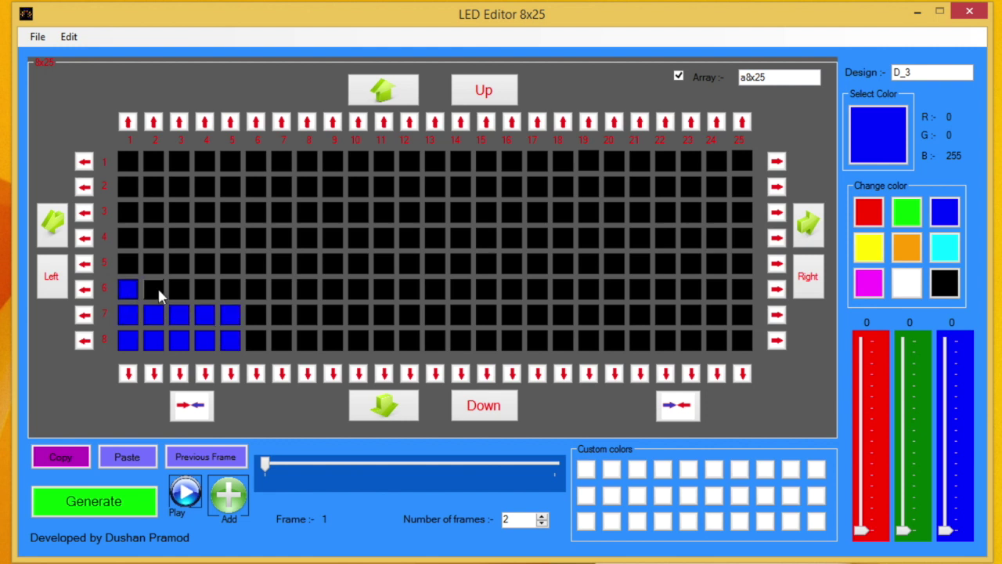
left_click(207, 291)
left_click(227, 291)
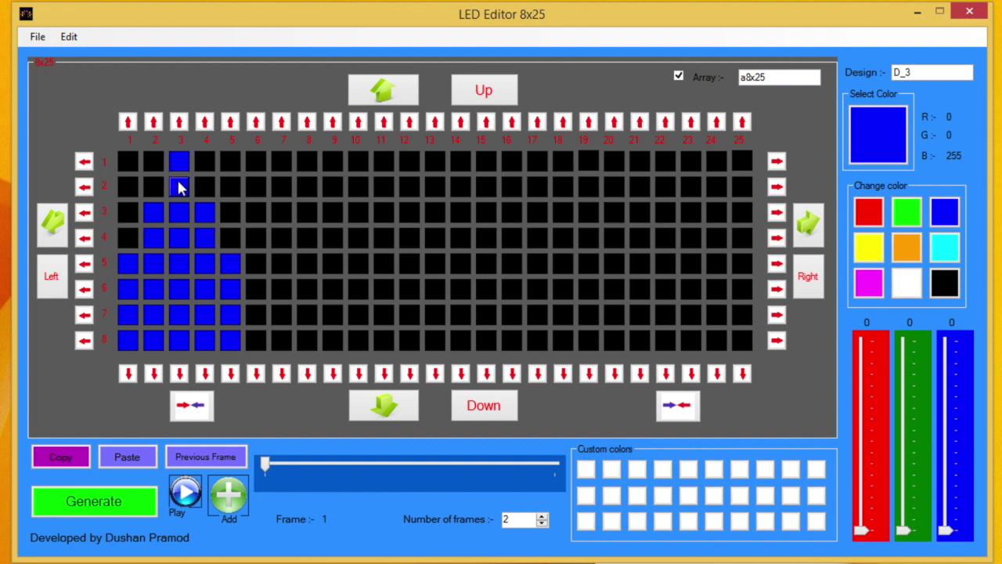
Outline a yellow block spanning columns 6–10 and rows 5–8
left_click(869, 246)
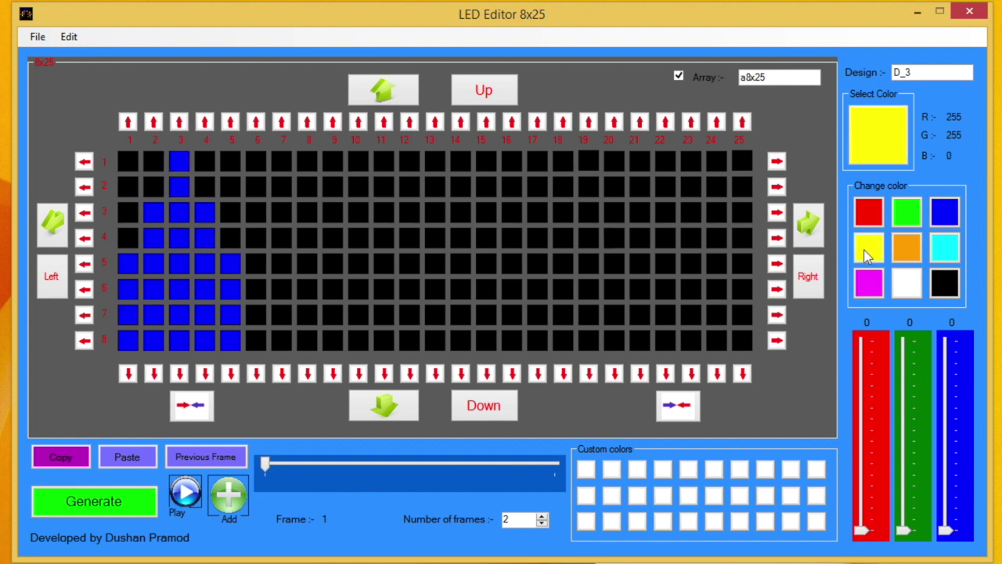
left_click(257, 340)
left_click(257, 314)
left_click(257, 288)
left_click(257, 263)
left_click(282, 264)
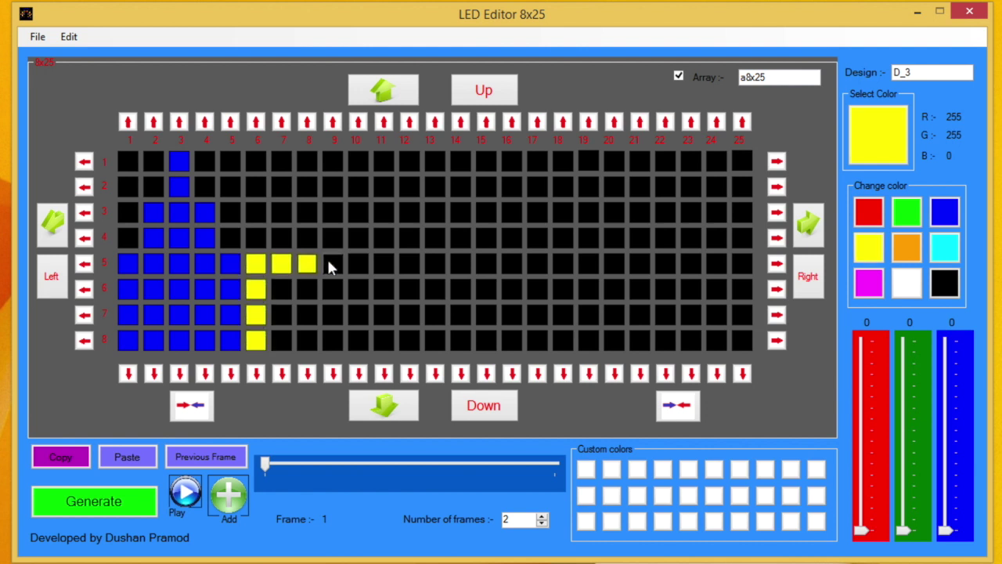
left_click(356, 290)
left_click(357, 314)
left_click(332, 340)
left_click(307, 340)
left_click(281, 340)
Fill the inside of the yellow block, columns 7–9 in rows 6–7
left_click(282, 314)
left_click(282, 289)
left_click(307, 289)
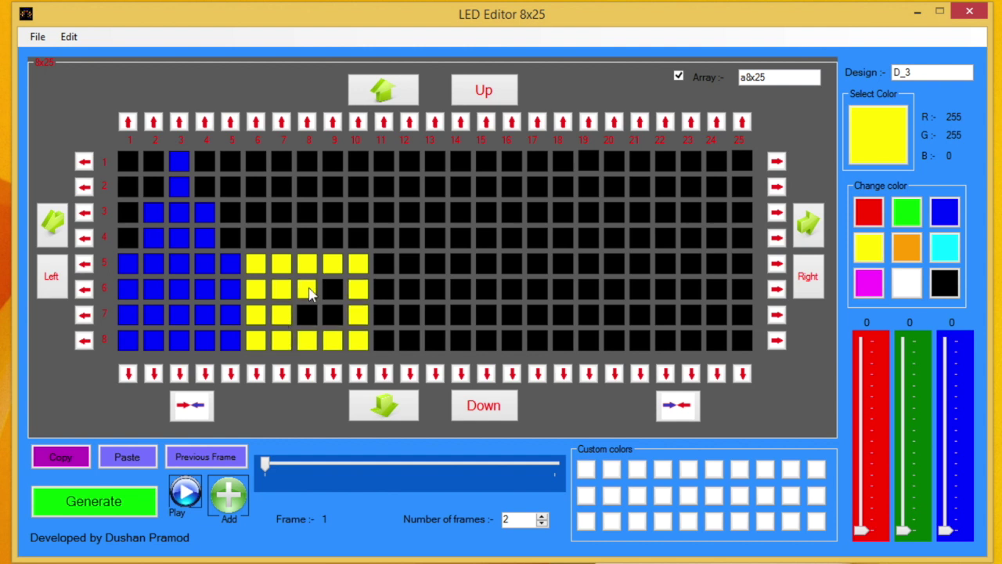
left_click(332, 289)
left_click(332, 314)
left_click(307, 314)
Paint the yellow tower's upper tiers: columns 7–9 in rows 3–4 and column 8 in rows 1–2
left_click(281, 237)
left_click(282, 212)
left_click(307, 211)
left_click(307, 237)
left_click(332, 211)
left_click(332, 237)
left_click(307, 185)
left_click(307, 161)
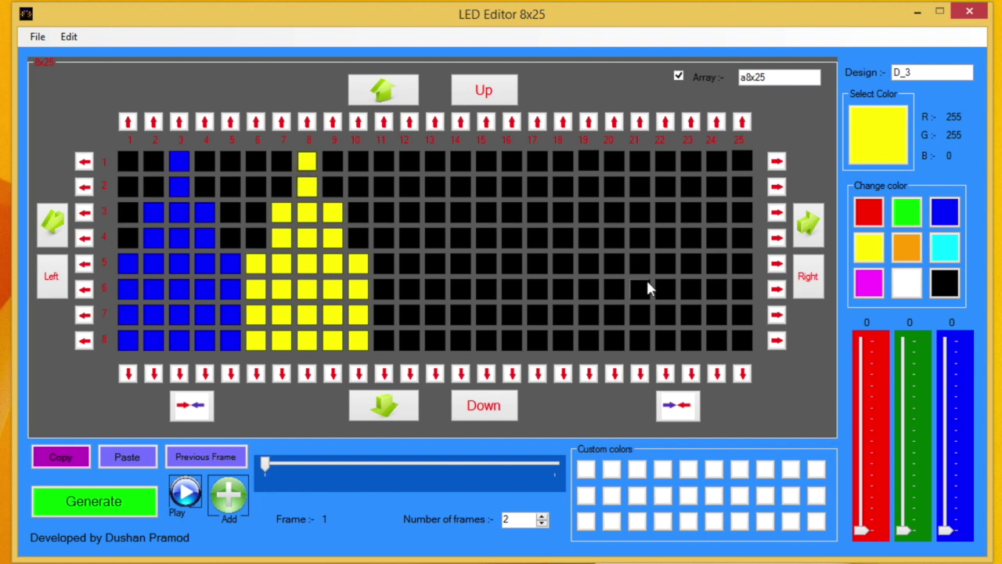
Outline a red block spanning columns 11–15 and rows 5–8
left_click(869, 211)
left_click(383, 338)
left_click(382, 313)
left_click(382, 290)
left_click(382, 262)
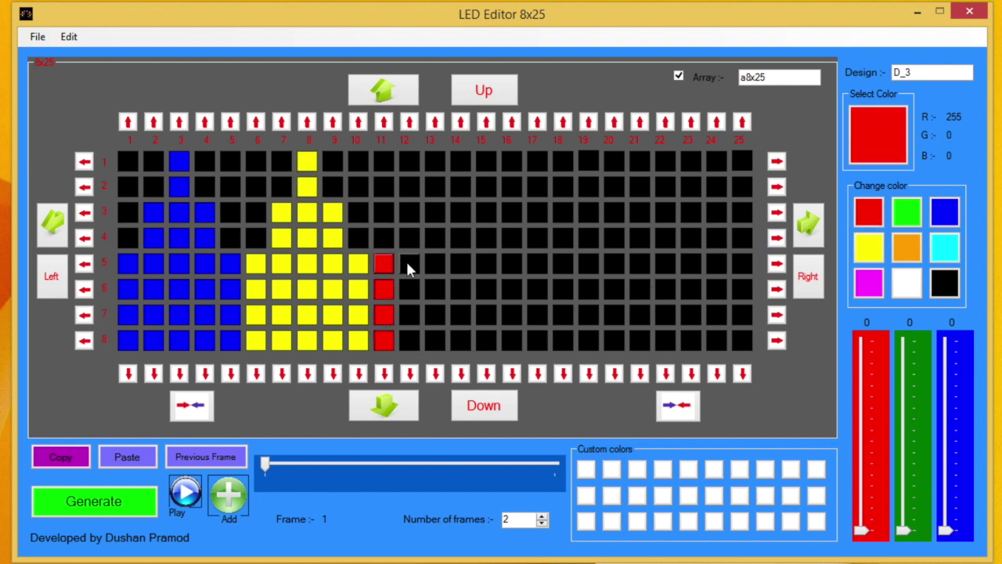
left_click(438, 264)
left_click(461, 264)
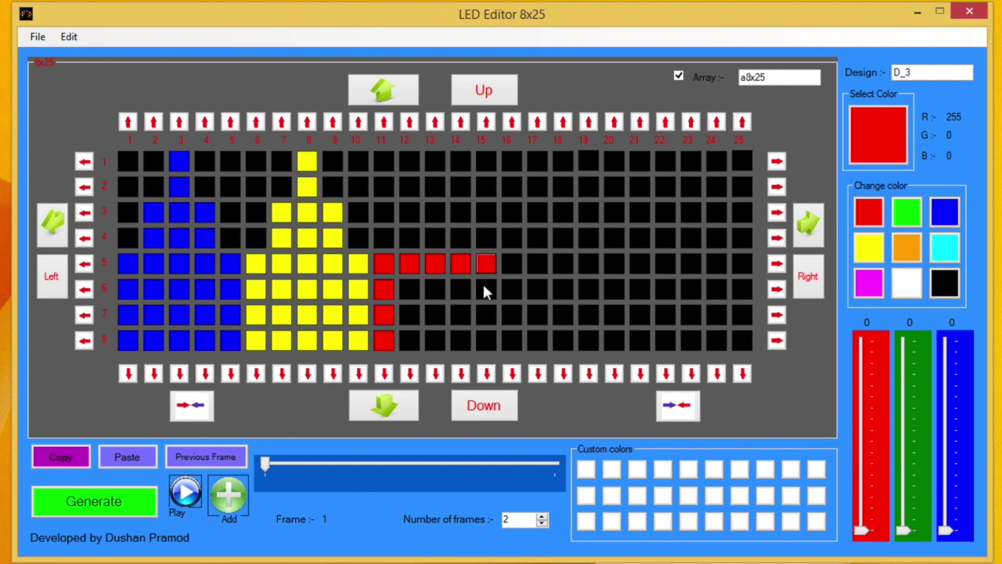
left_click(483, 314)
left_click(485, 339)
left_click(460, 339)
left_click(433, 338)
left_click(408, 339)
Fill the inside of the red block, columns 12–14 in rows 6–7
left_click(406, 310)
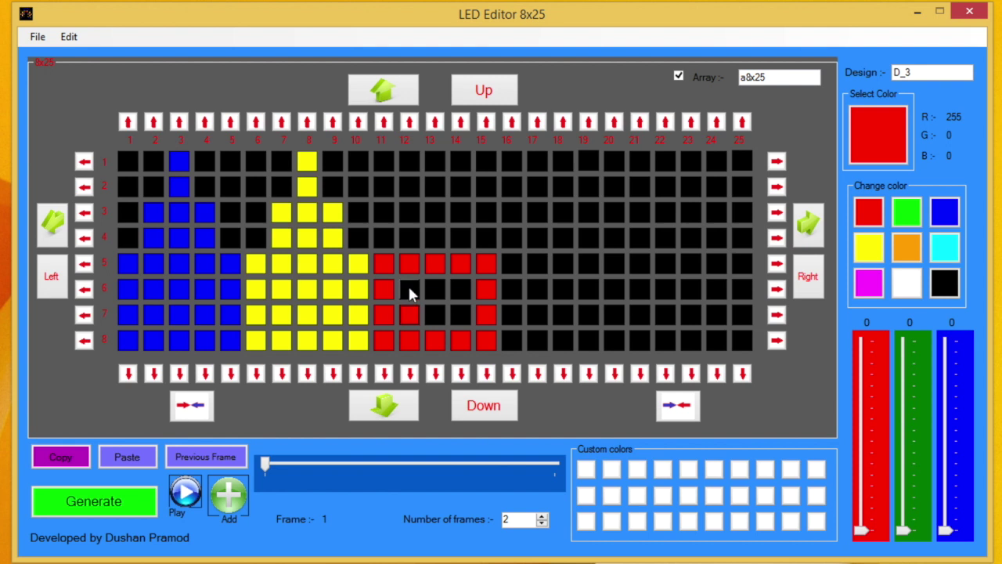
left_click(408, 289)
left_click(434, 289)
left_click(460, 289)
left_click(459, 312)
left_click(436, 313)
Paint the red tower's upper tiers: columns 12–14 in rows 3–4 and column 13 in rows 1–2
left_click(409, 237)
left_click(410, 211)
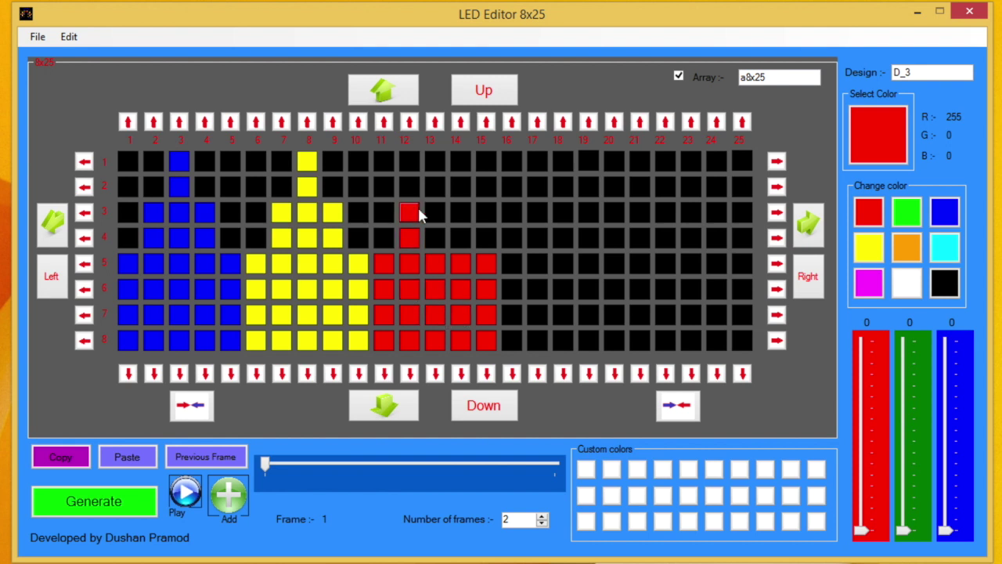
left_click(457, 236)
left_click(457, 209)
left_click(432, 184)
left_click(433, 161)
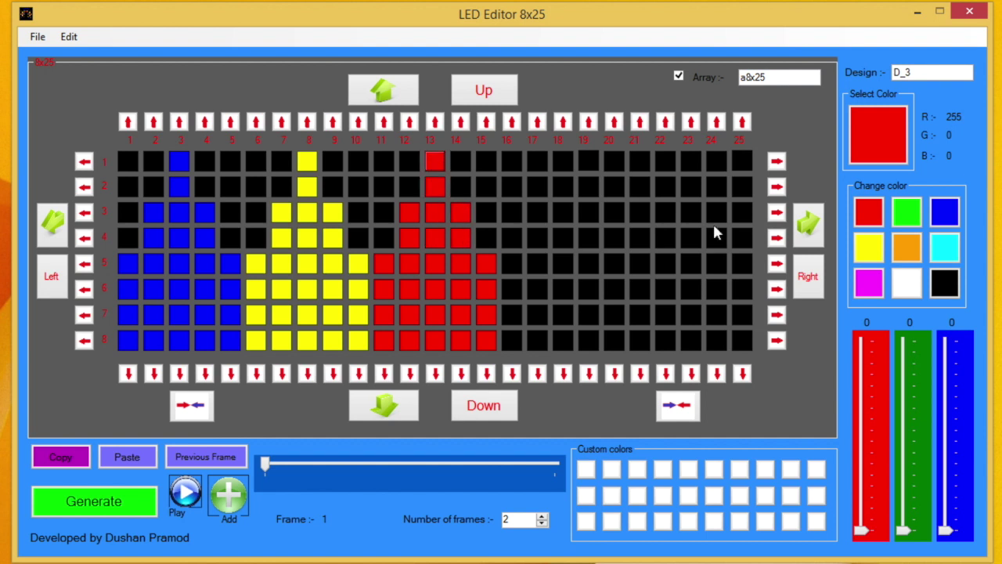
Outline a white block spanning columns 16–20 and rows 5–8
left_click(907, 282)
left_click(512, 339)
left_click(511, 314)
left_click(512, 289)
left_click(511, 263)
left_click(537, 263)
left_click(588, 264)
left_click(614, 264)
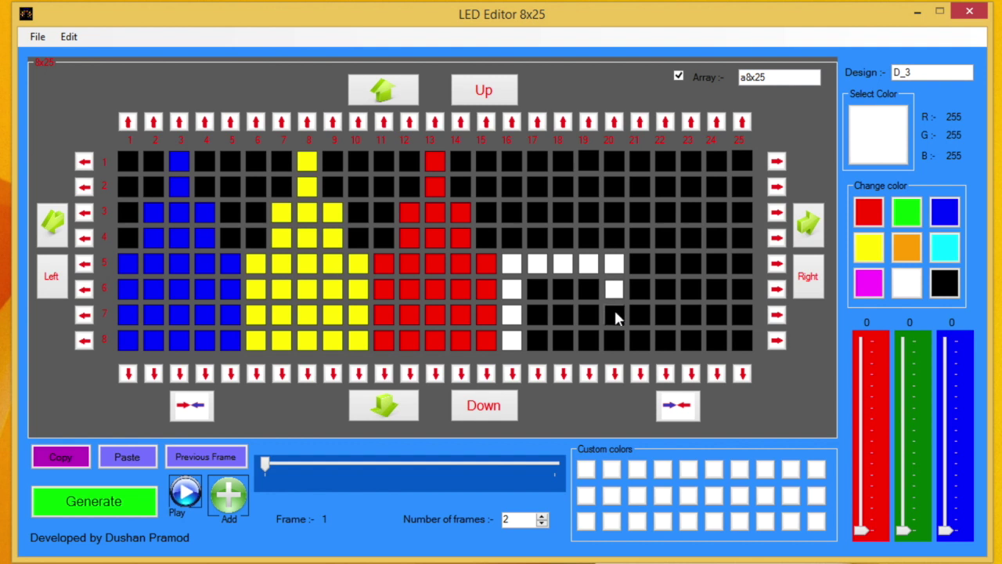
left_click(614, 339)
left_click(588, 339)
left_click(563, 339)
left_click(538, 339)
Fill the inside of the white block, columns 17–19 in rows 6–7
left_click(535, 312)
left_click(536, 286)
left_click(562, 286)
left_click(588, 290)
left_click(588, 314)
left_click(562, 314)
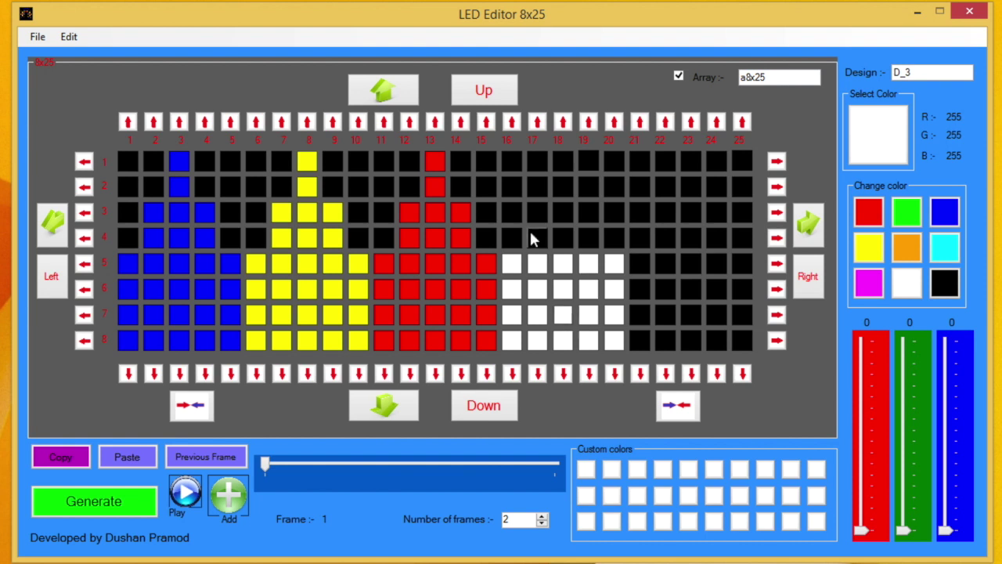
Paint the white tower's upper tiers: columns 17–19 in rows 3–4 and column 18 in rows 1–2
left_click(538, 237)
left_click(537, 212)
left_click(563, 211)
left_click(563, 236)
left_click(588, 237)
left_click(588, 212)
left_click(563, 185)
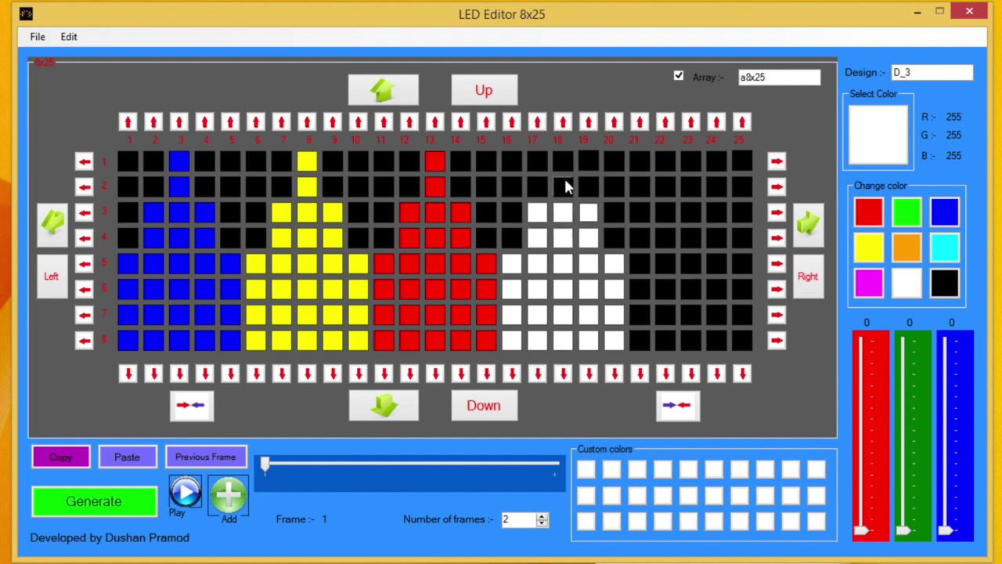
left_click(564, 161)
Outline an orange block spanning columns 21–25 and rows 5–8
left_click(907, 247)
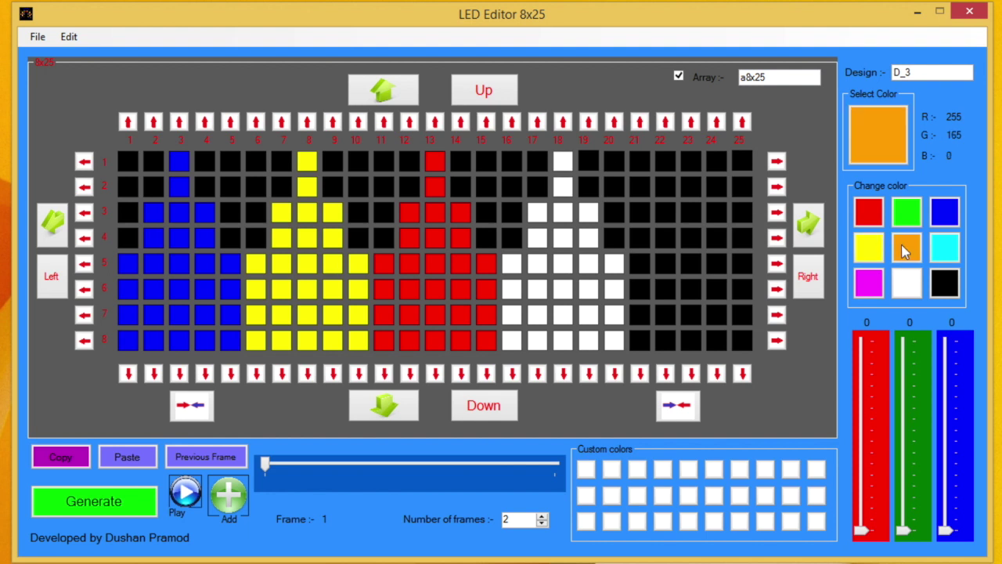
left_click(640, 340)
left_click(641, 314)
left_click(640, 289)
left_click(638, 266)
left_click(665, 264)
left_click(690, 264)
left_click(716, 263)
left_click(741, 266)
left_click(741, 340)
left_click(715, 340)
left_click(691, 340)
left_click(665, 339)
Fill the inside of the orange block, columns 22–24 in rows 6–7
left_click(664, 313)
left_click(665, 295)
left_click(691, 293)
left_click(691, 315)
Paint the orange tower's upper tiers: columns 22–24 in rows 3–4 and column 23 in rows 1–2
left_click(665, 236)
left_click(665, 212)
left_click(692, 214)
left_click(715, 238)
left_click(689, 239)
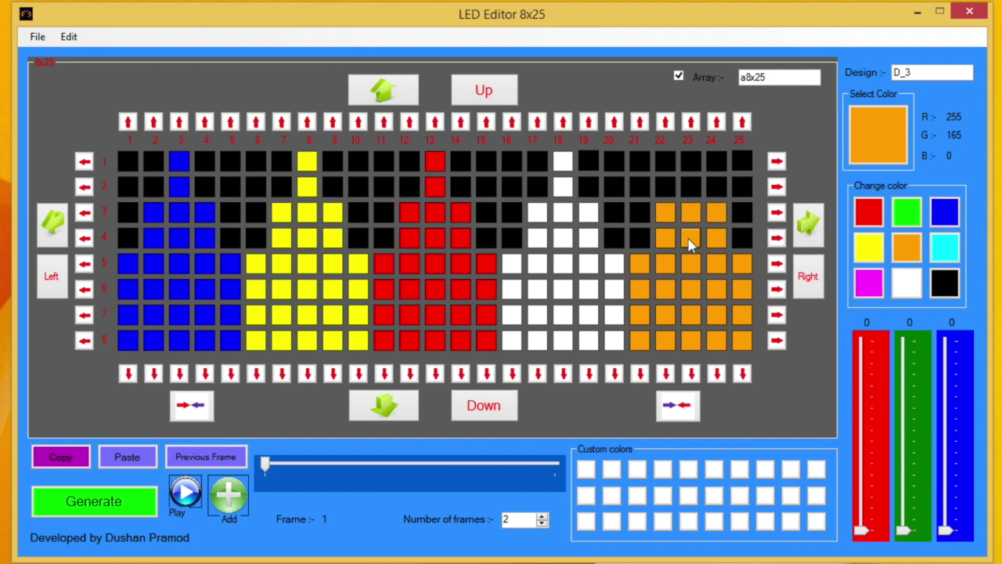
left_click(691, 188)
left_click(692, 161)
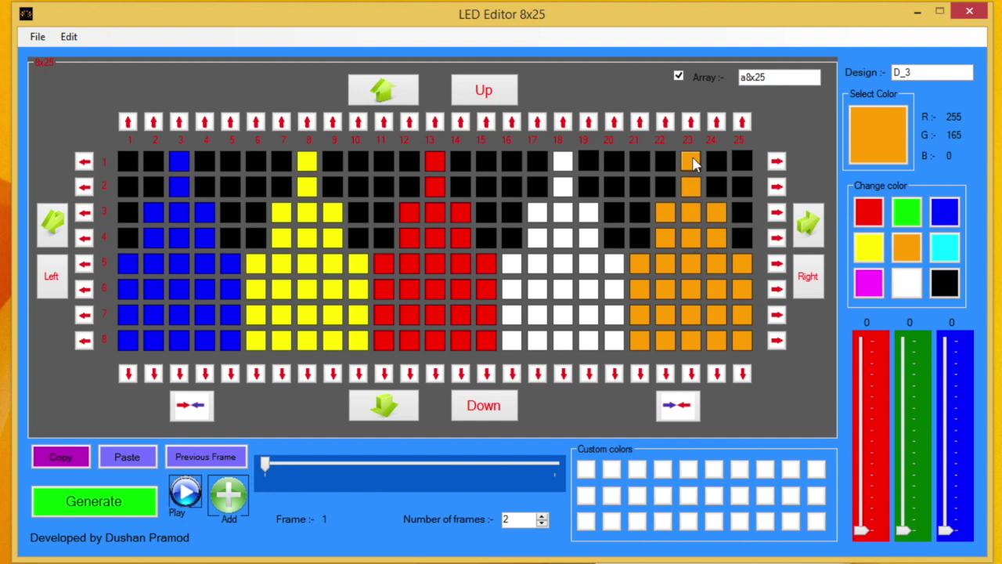
Add the finished tower pattern as frame 1 and switch to frame 2
left_click(228, 500)
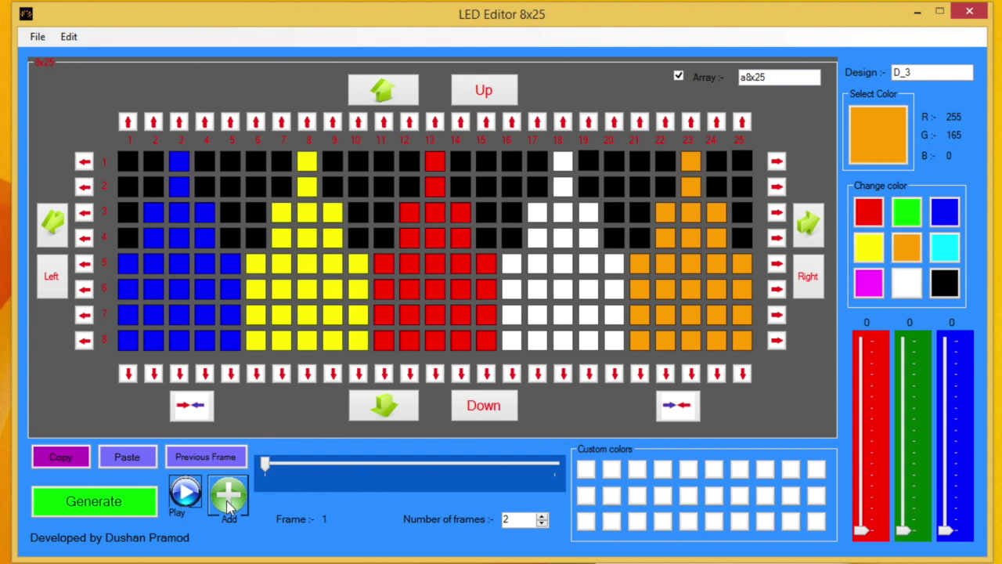
mouse_move(266, 464)
left_mouse_down()
mouse_move(541, 466)
mouse_move(279, 470)
left_mouse_up()
left_click_drag(270, 467, 564, 501)
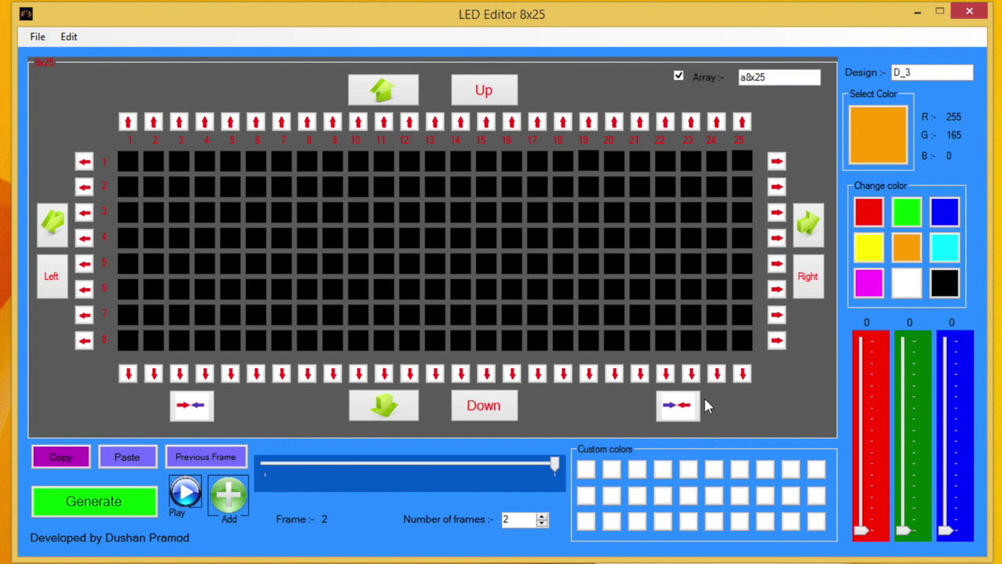
Paint a blue arch: columns 1–5 in rows 1–2, columns 1, 2, 4 and 5 in rows 3–4, columns 1 and 5 in rows 5–6
left_click(948, 214)
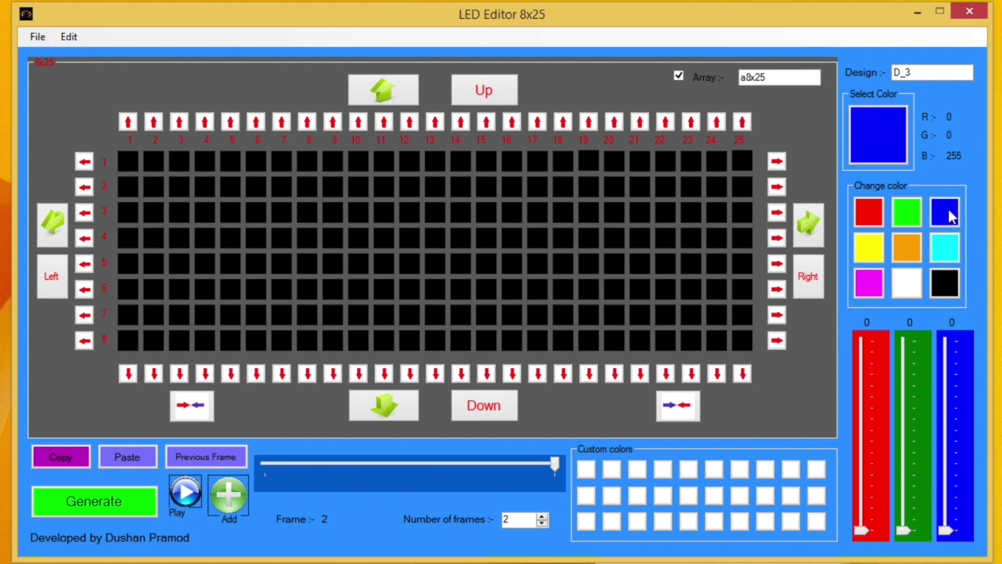
left_click(129, 263)
left_click(129, 237)
left_click(128, 211)
left_click(128, 188)
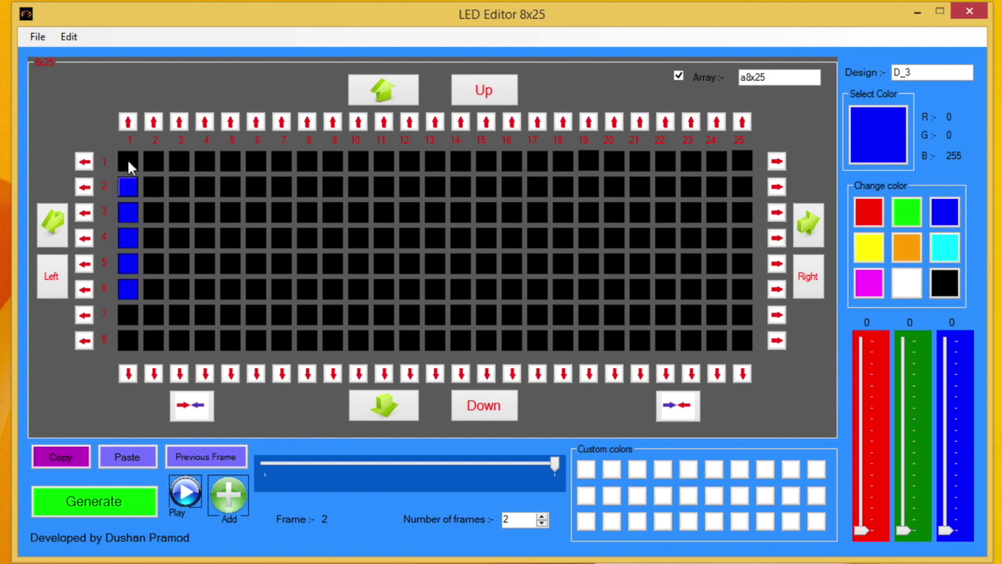
left_click(156, 162)
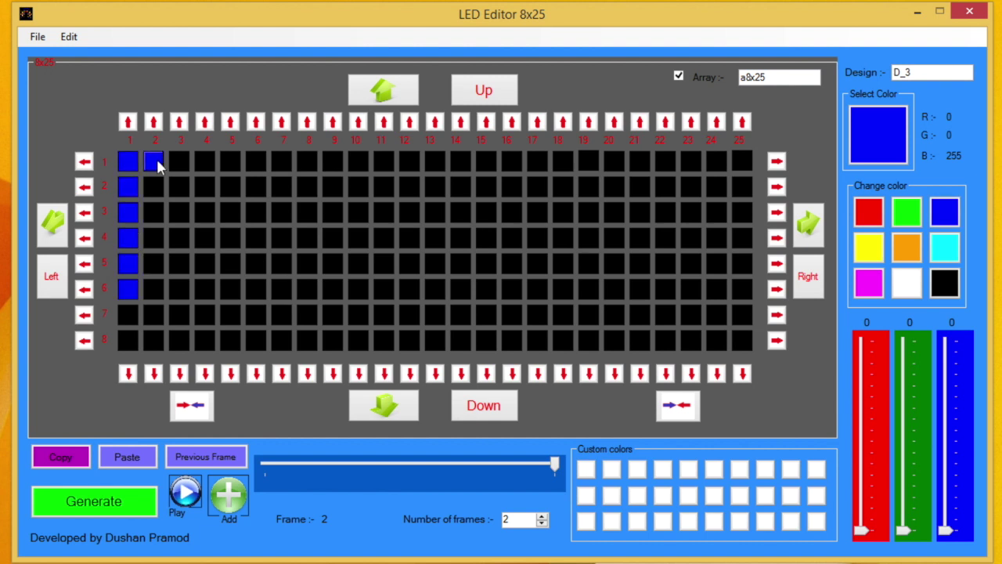
left_click(201, 160)
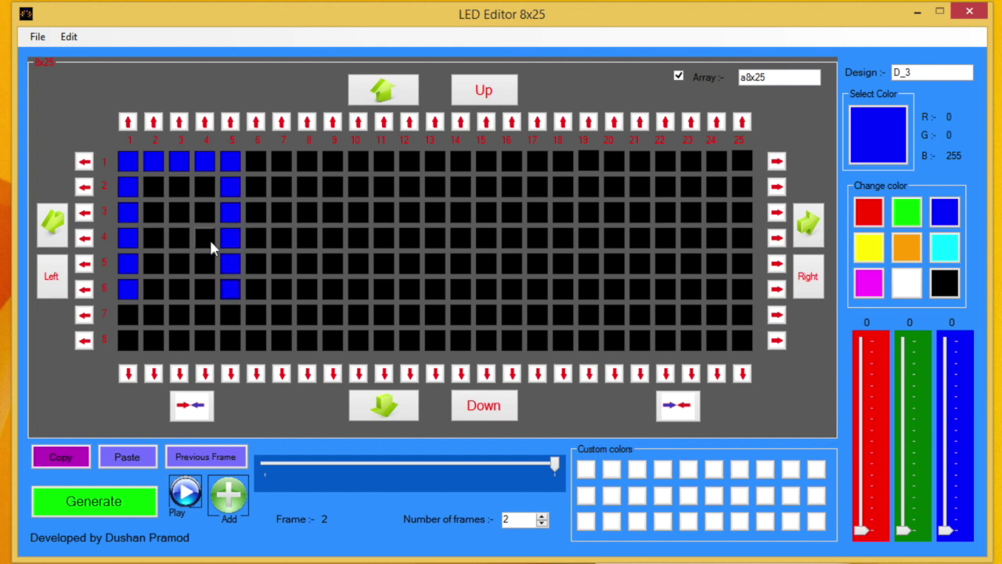
left_click(203, 189)
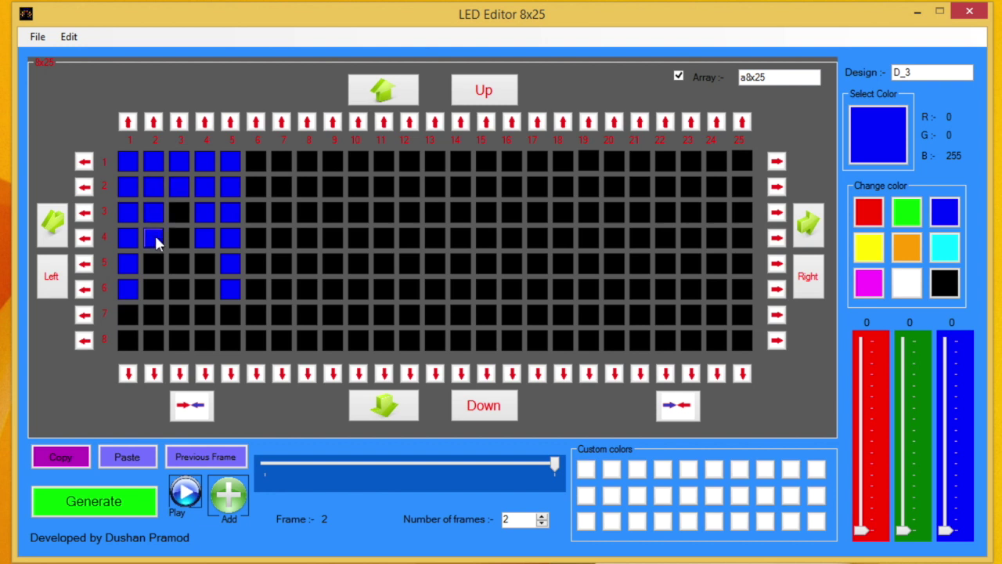
Paint a yellow arch outline with columns 6 and 10 in rows 1–6, joined across row 1
left_click(868, 248)
left_click(257, 288)
left_click(257, 262)
left_click(259, 237)
left_click(258, 210)
left_click(258, 186)
left_click(257, 162)
left_click(280, 159)
left_click(307, 159)
left_click(333, 159)
left_click(359, 159)
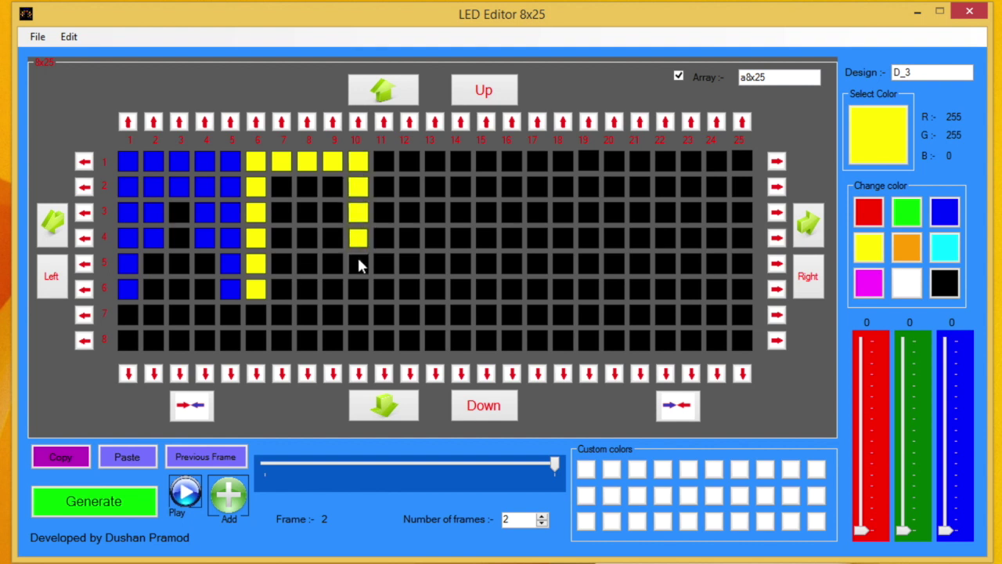
left_click(358, 288)
Thicken the yellow arch inside: columns 7–9 in row 2, and columns 7 and 9 in rows 3–4
left_click(333, 237)
left_click(333, 211)
left_click(333, 186)
left_click(306, 185)
left_click(282, 188)
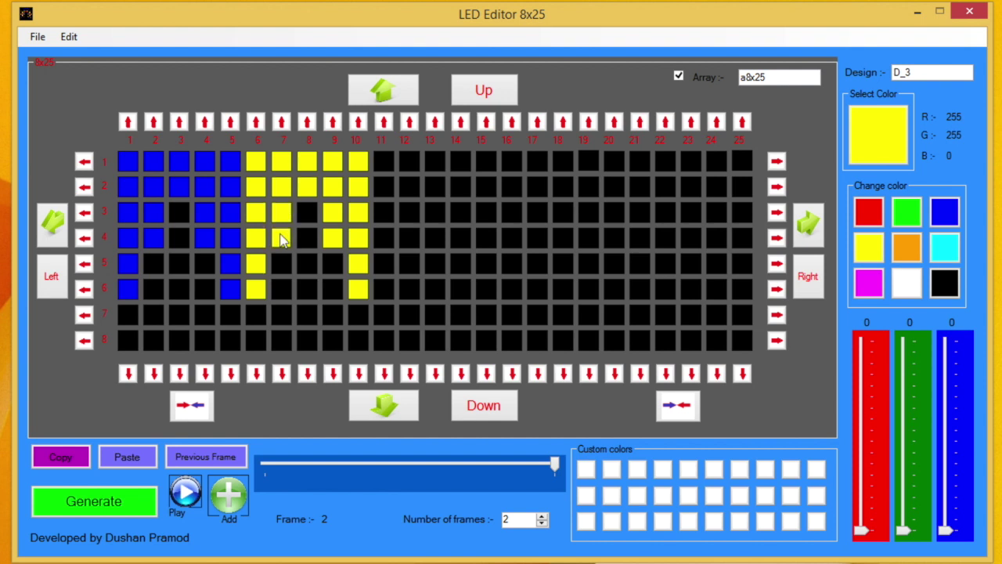
Paint a red arch outline with columns 11 and 15 in rows 1–6, joined across row 1
left_click(868, 211)
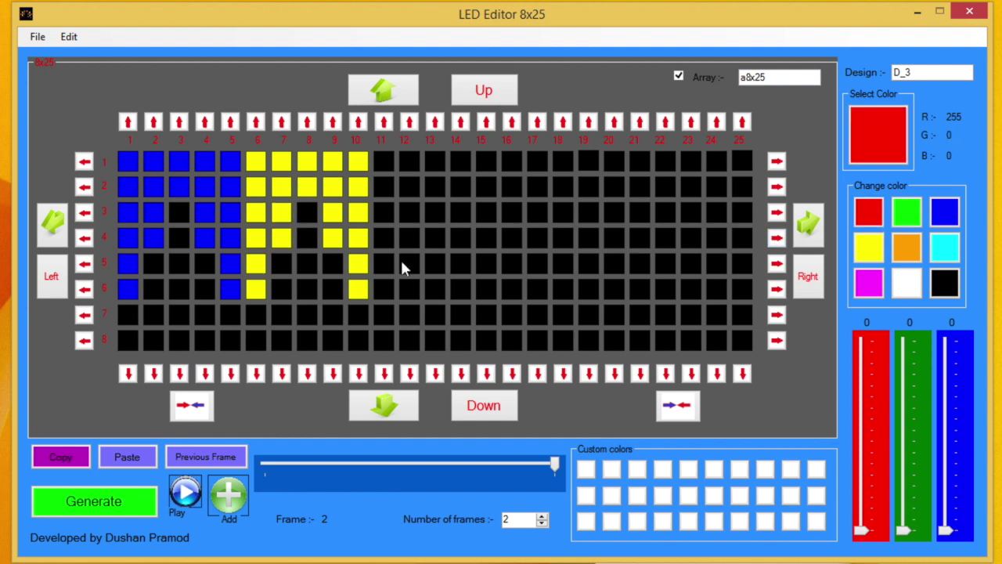
left_click(383, 289)
left_click(385, 264)
left_click(384, 238)
left_click(384, 212)
left_click(385, 185)
left_click(384, 159)
left_click(408, 159)
left_click(434, 161)
left_click(485, 160)
left_click(484, 186)
left_click(485, 212)
left_click(485, 237)
left_click(485, 264)
left_click(484, 288)
Thicken the red arch inside: columns 12–14 in row 2, and columns 12 and 14 in rows 3–4
left_click(461, 235)
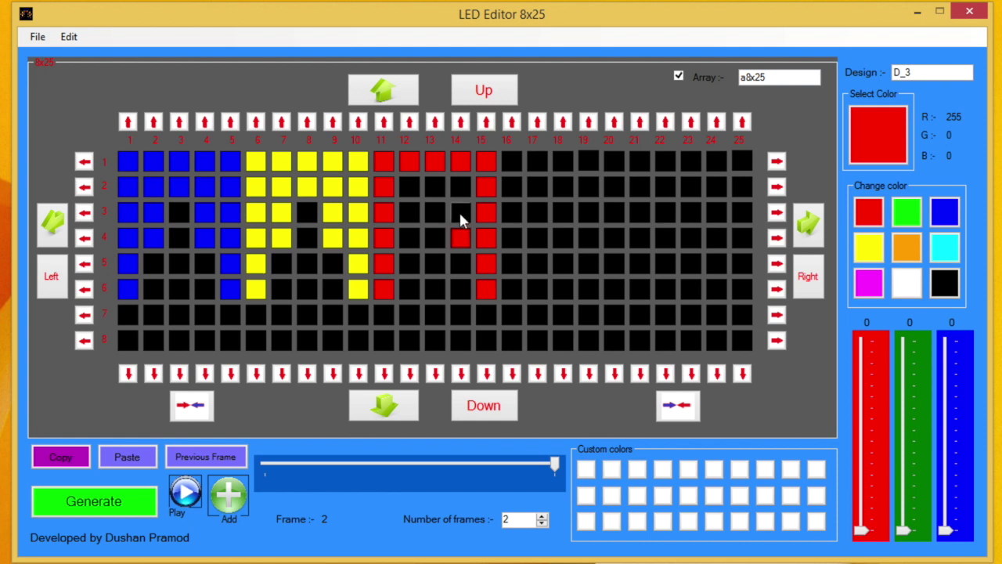
left_click(460, 211)
left_click(458, 187)
left_click(433, 187)
left_click(408, 188)
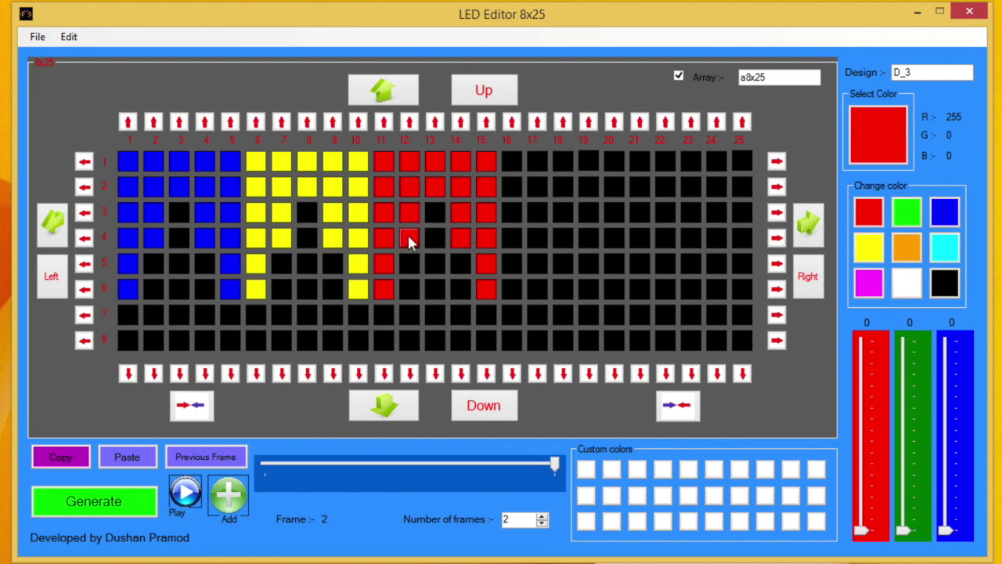
Paint a white arch outline with columns 16 and 20 in rows 1–6, joined across row 1
left_click(905, 280)
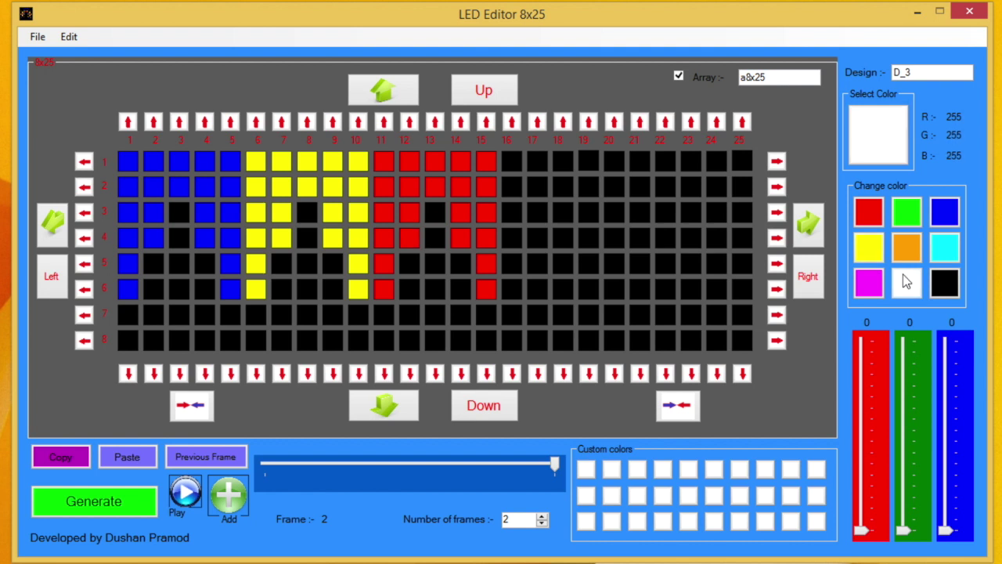
left_click(513, 288)
left_click(513, 264)
left_click(513, 238)
left_click(513, 211)
left_click(513, 186)
left_click(513, 161)
left_click(538, 161)
left_click(588, 161)
left_click(615, 161)
left_click(614, 237)
left_click(614, 263)
left_click(614, 288)
Thicken the white arch inside: columns 17–19 in row 2, and columns 17 and 19 in rows 3–4
left_click(590, 237)
left_click(588, 212)
left_click(588, 186)
left_click(537, 188)
left_click(535, 235)
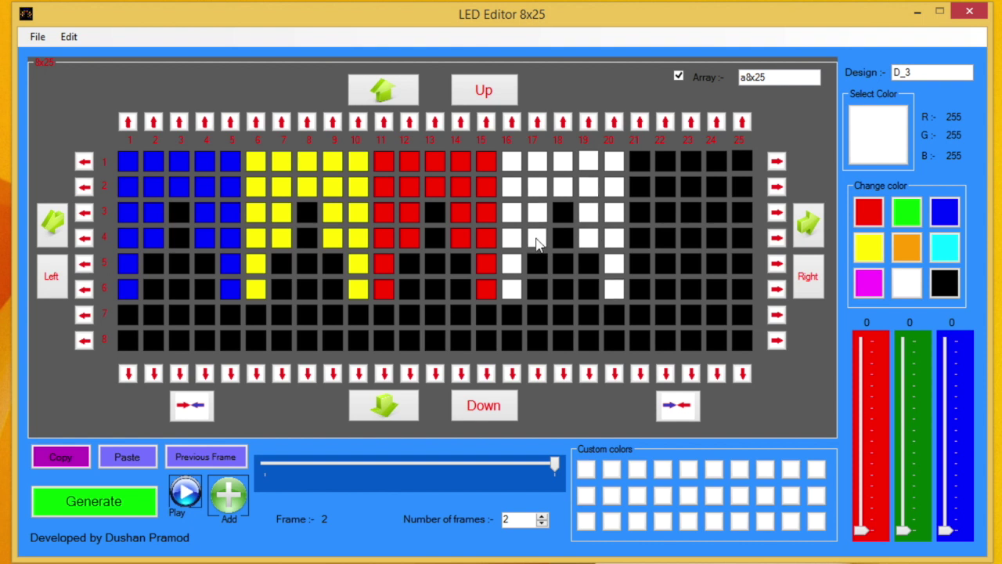
Paint an orange arch outline with columns 21 and 25 in rows 1–6, joined across row 1
left_click(906, 247)
left_click(641, 289)
left_click(642, 264)
left_click(639, 212)
left_click(637, 192)
left_click(637, 161)
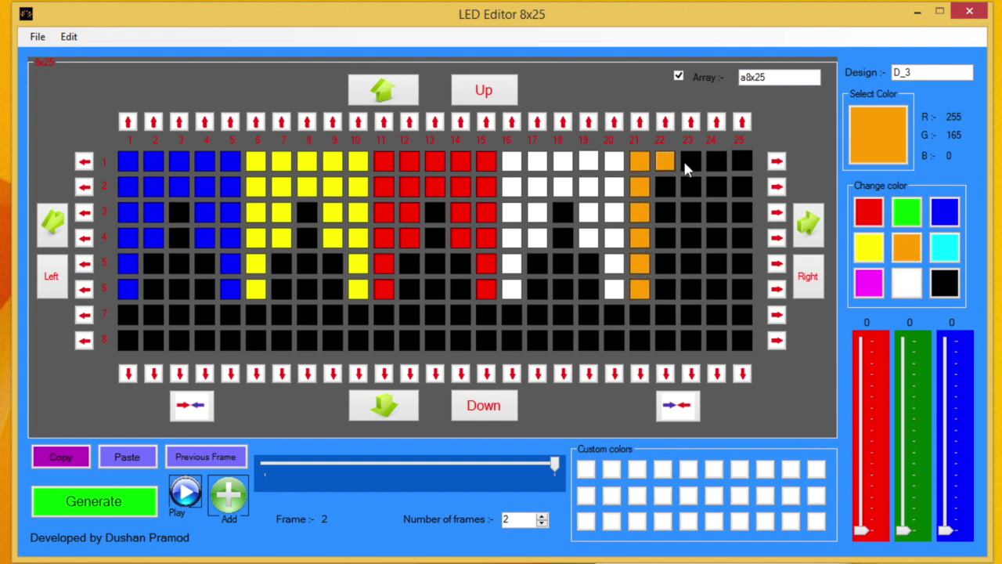
left_click(741, 210)
left_click(739, 235)
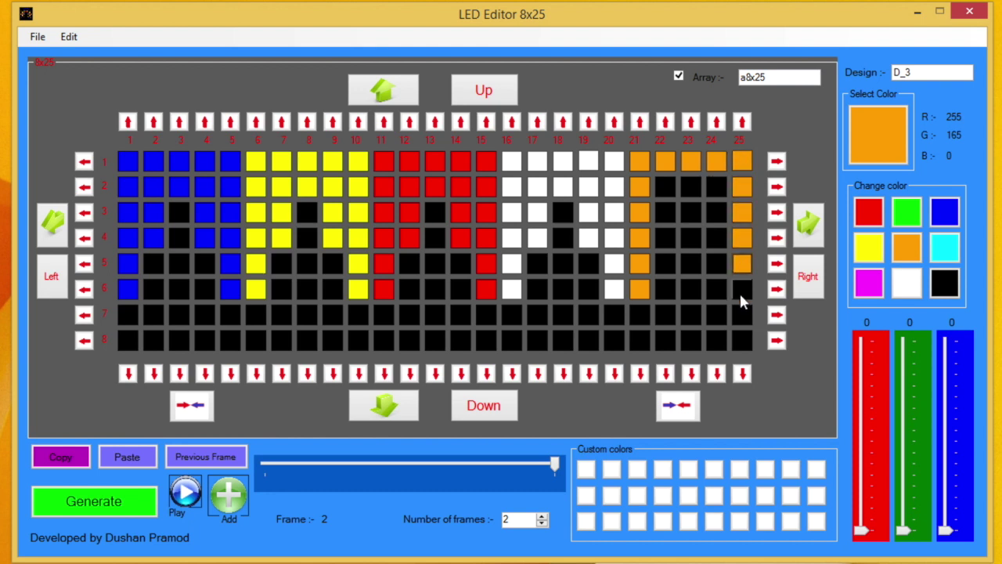
Thicken the orange arch inside: columns 22–24 in row 2, and columns 22 and 24 in rows 3–4
left_click(714, 235)
left_click(716, 212)
left_click(717, 187)
left_click(693, 187)
left_click(666, 190)
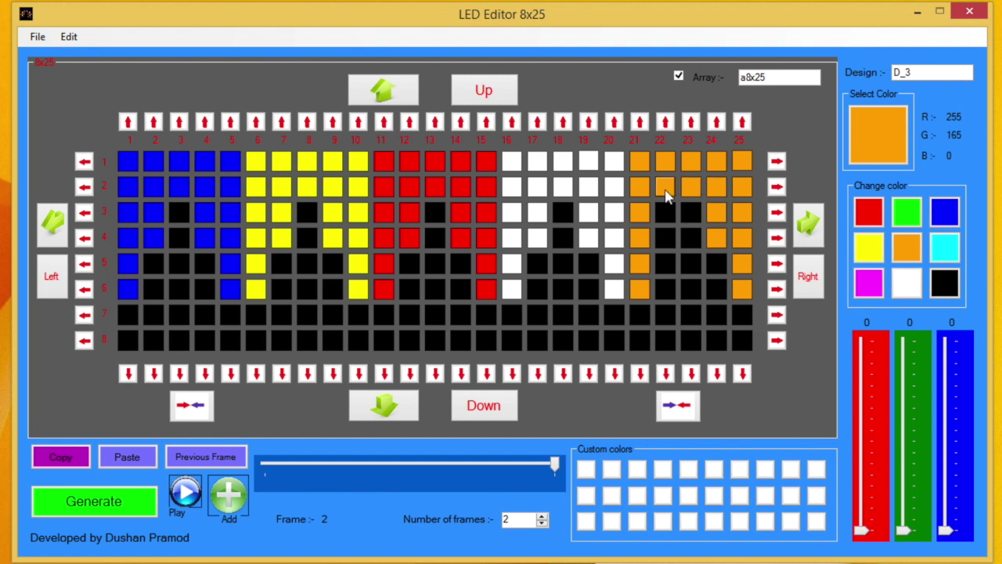
left_click(664, 236)
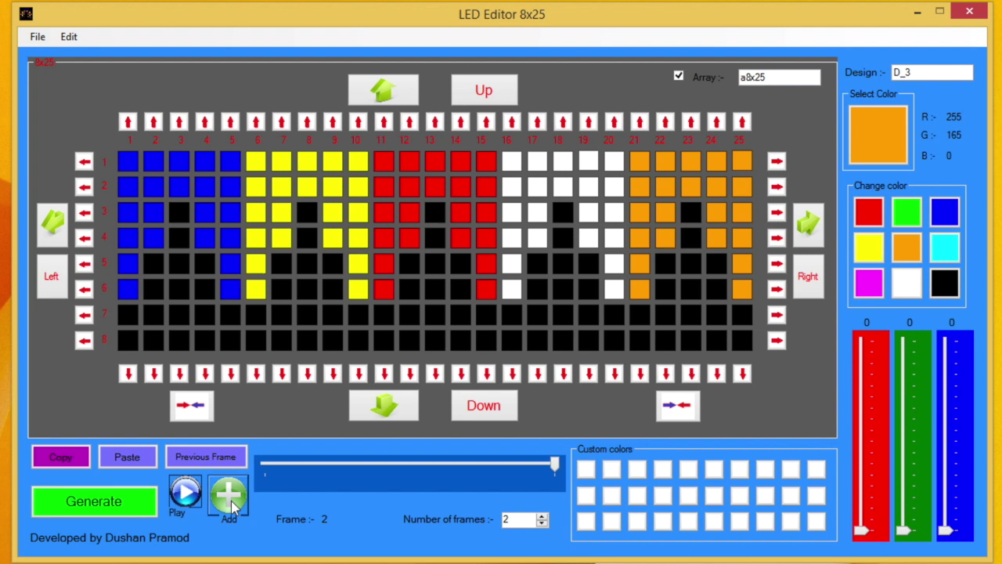
Check both frames and save the design as D_3 in the Saved Patterns folder on the Desktop
left_click(232, 462)
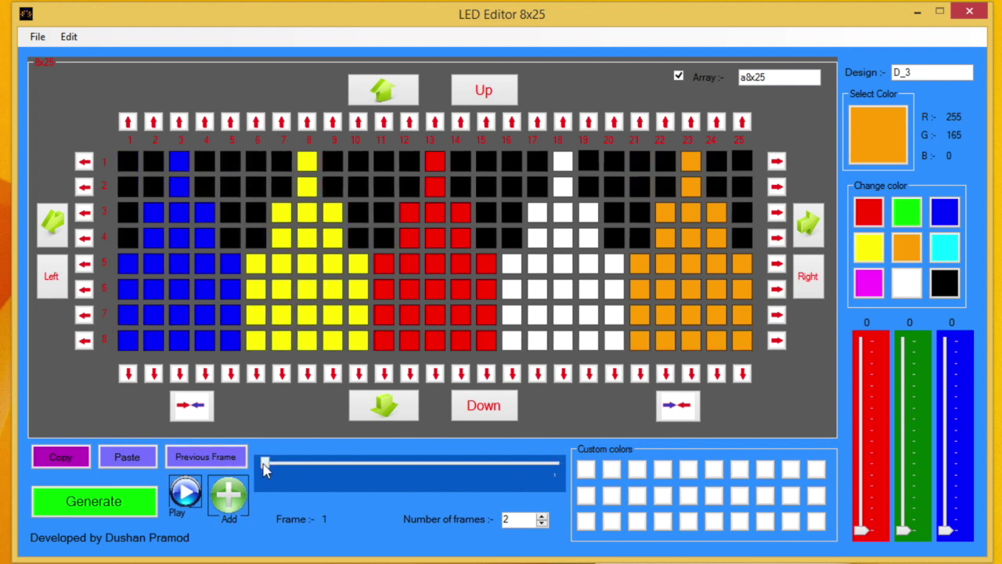
left_click_drag(264, 464, 554, 464)
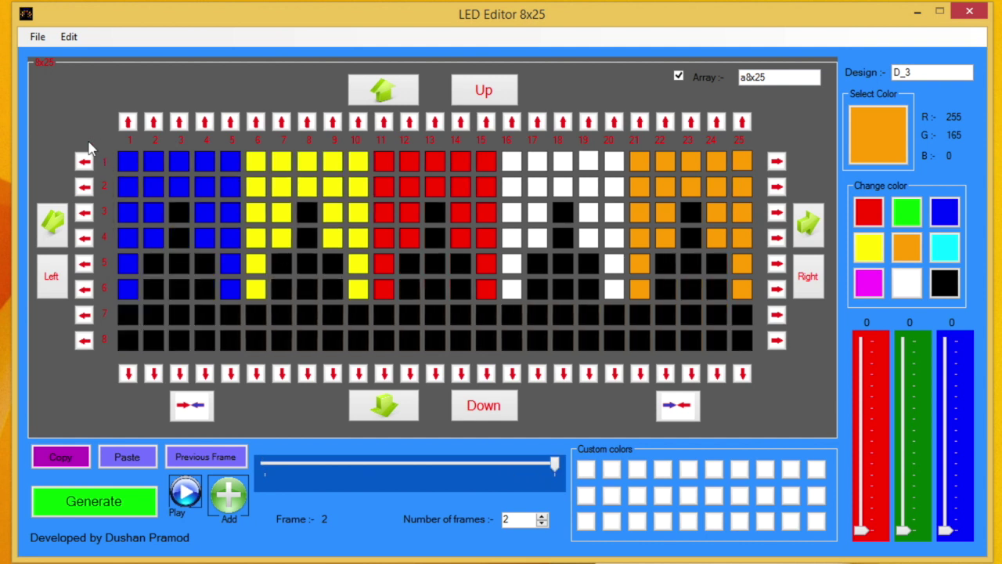
left_click(36, 38)
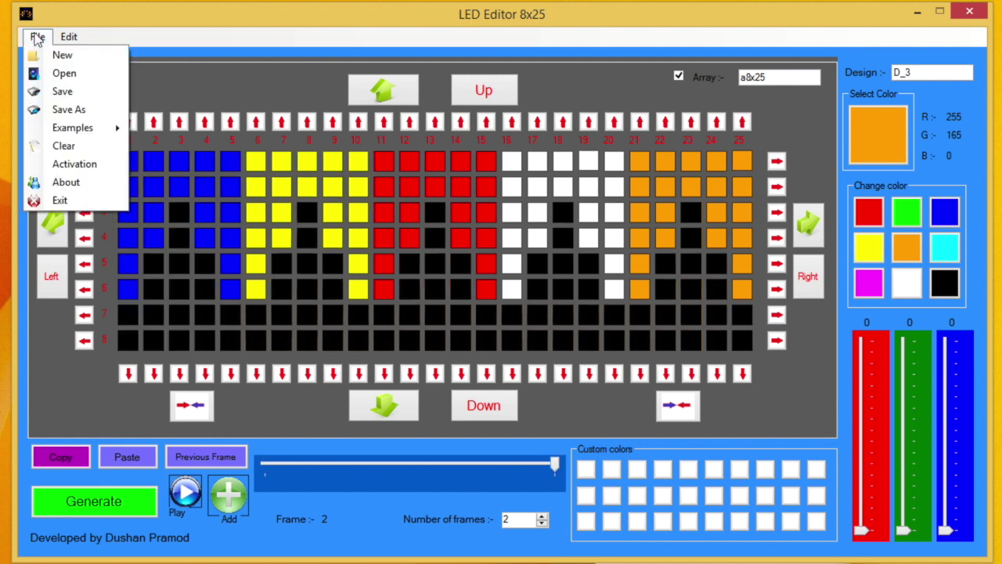
left_click(64, 91)
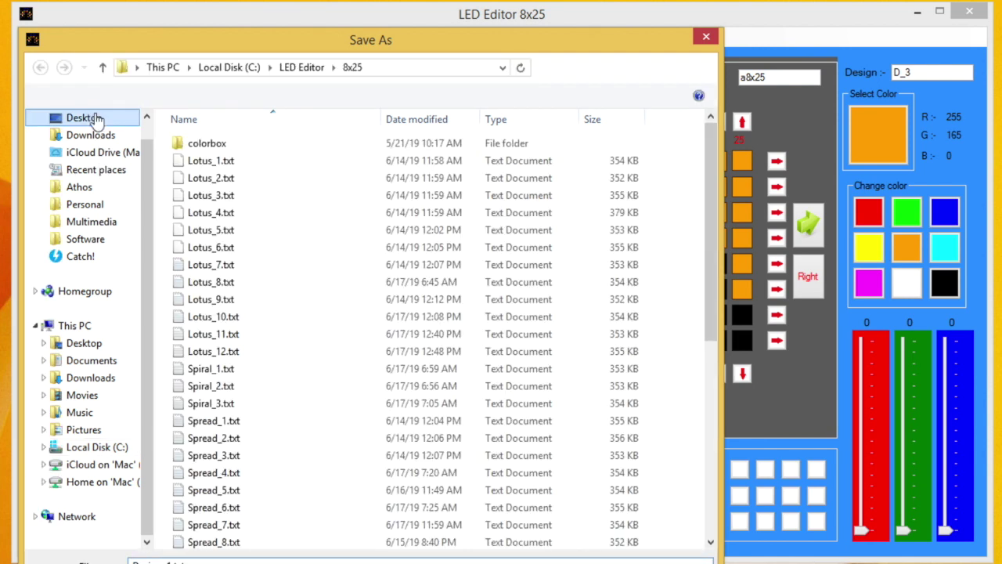
left_click(96, 119)
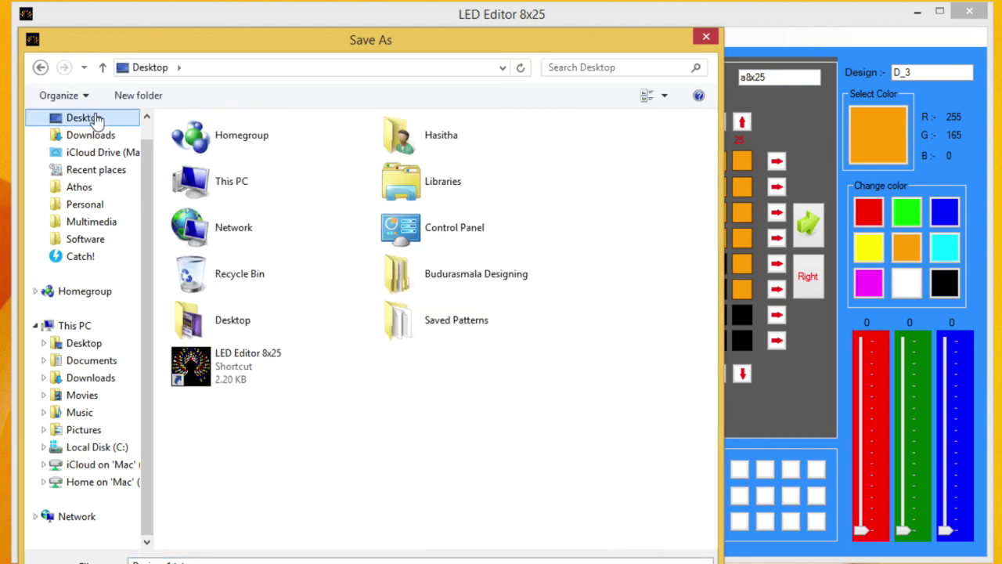
left_click(413, 344)
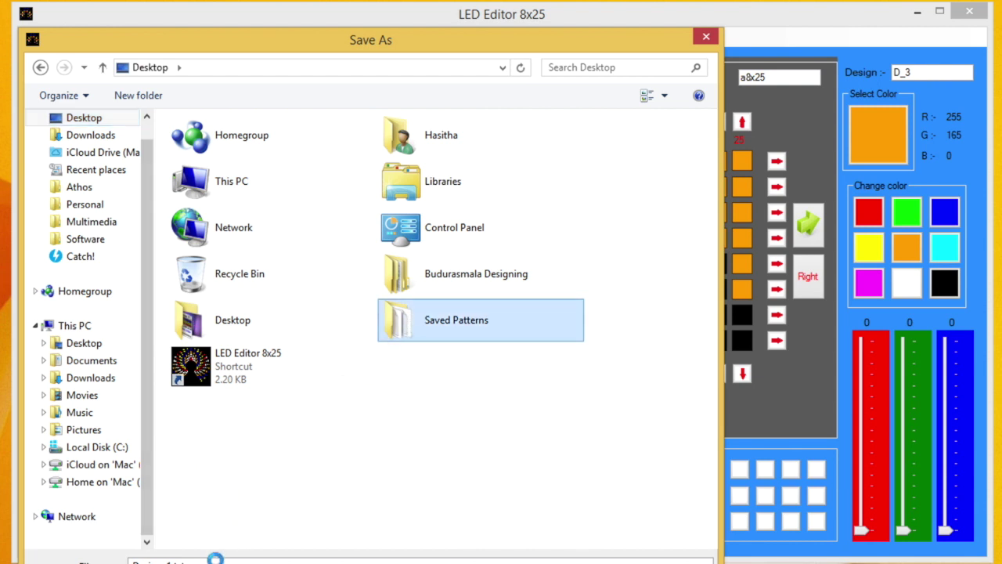
key("Return")
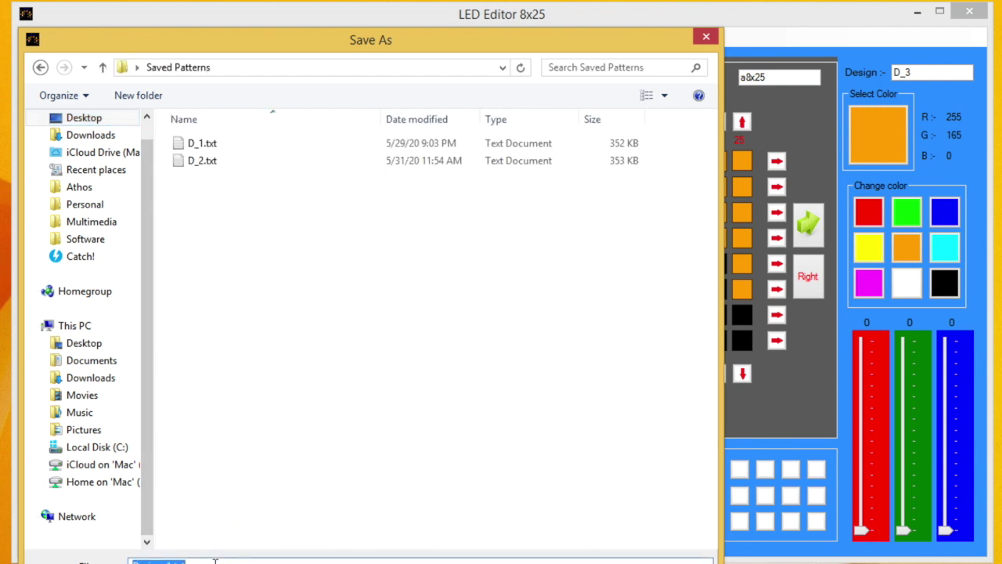
type("D_3")
key("Return")
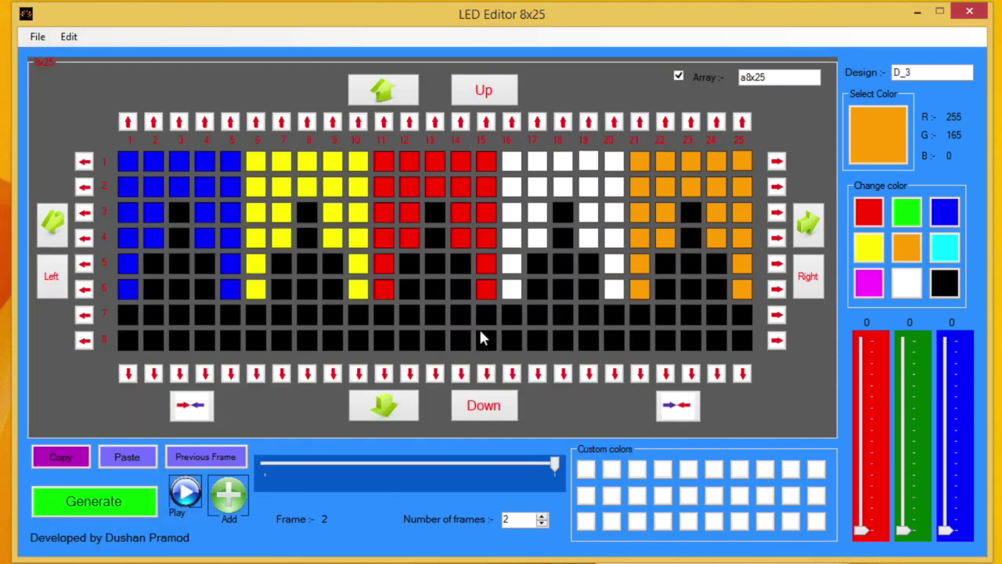
Go back to frame 1, preview the design in the simulator with upward movement, and close the simulator
left_click(461, 470)
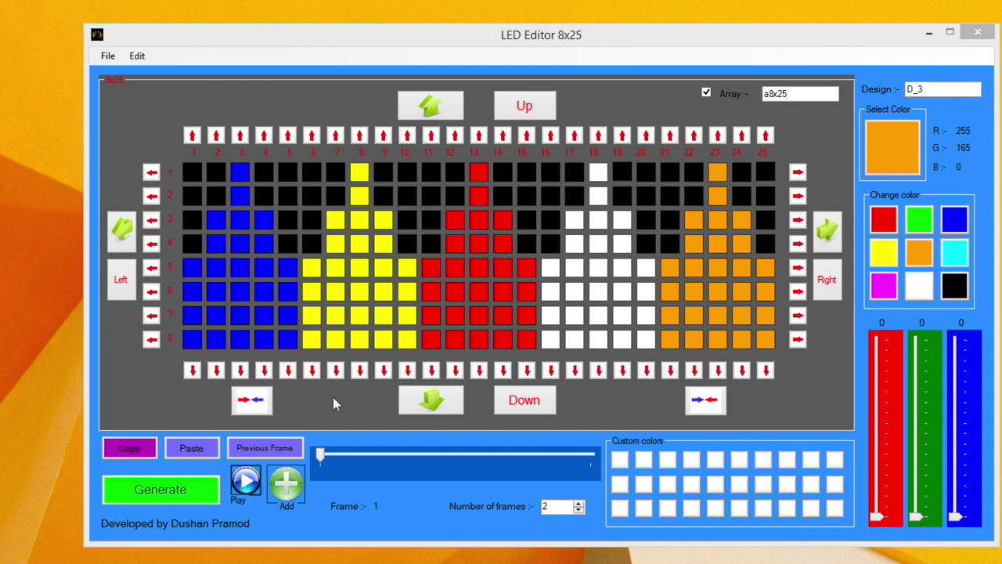
left_click(187, 493)
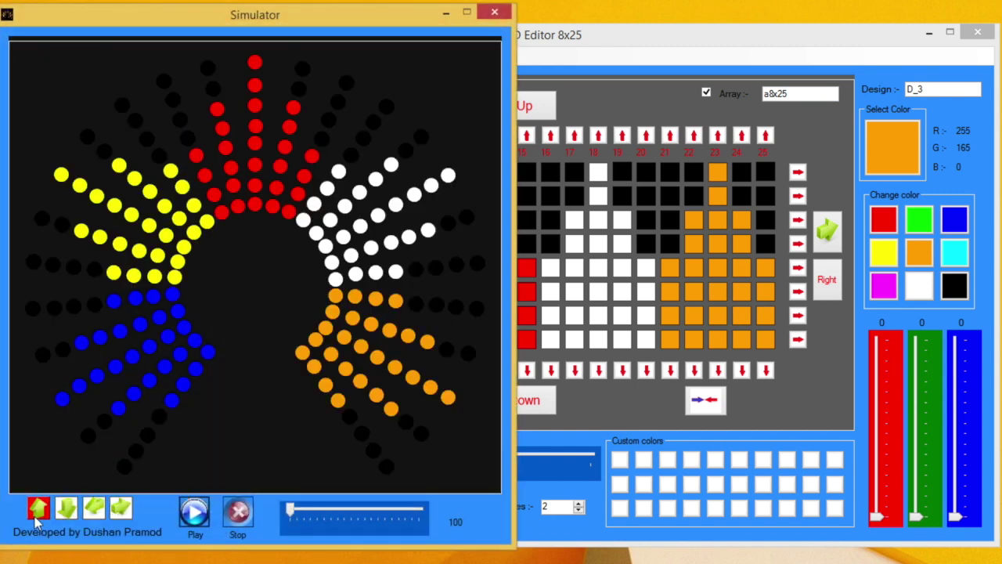
left_click(194, 513)
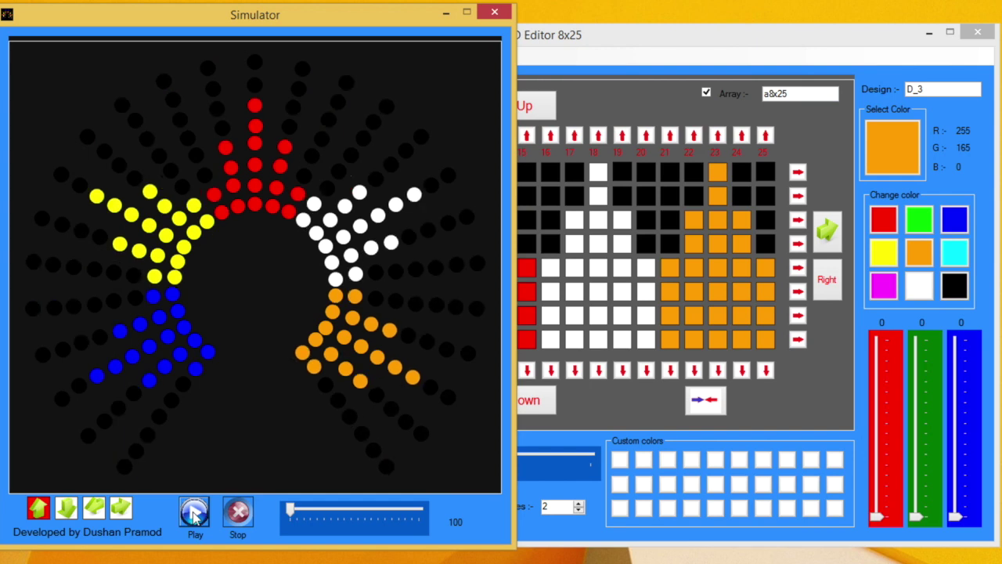
left_click(239, 514)
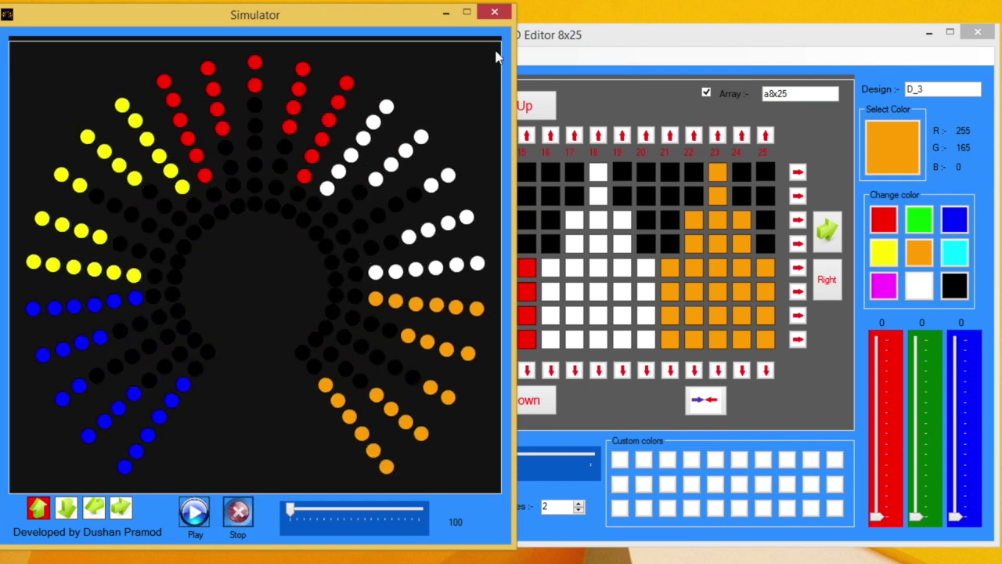
left_click(495, 13)
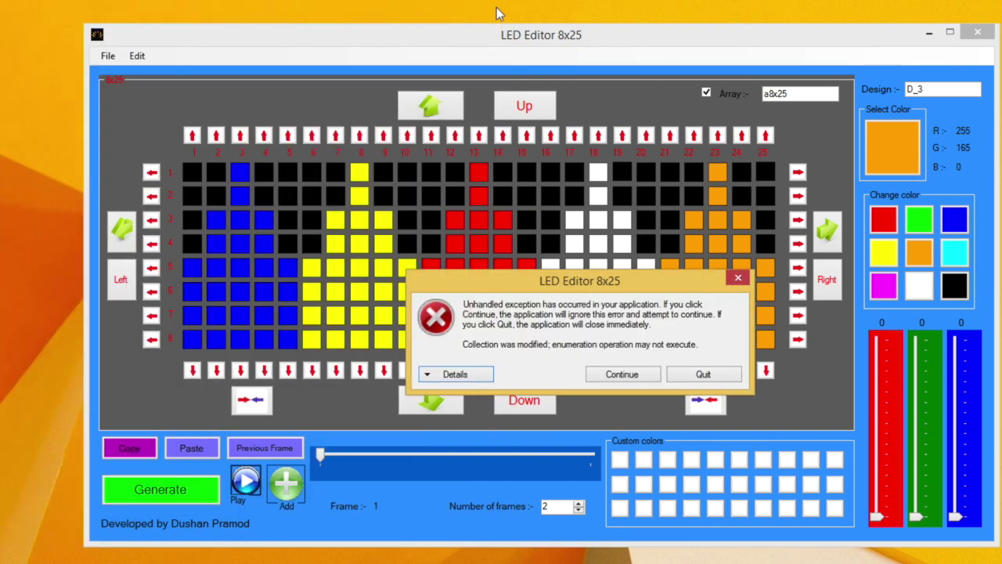
left_click(617, 376)
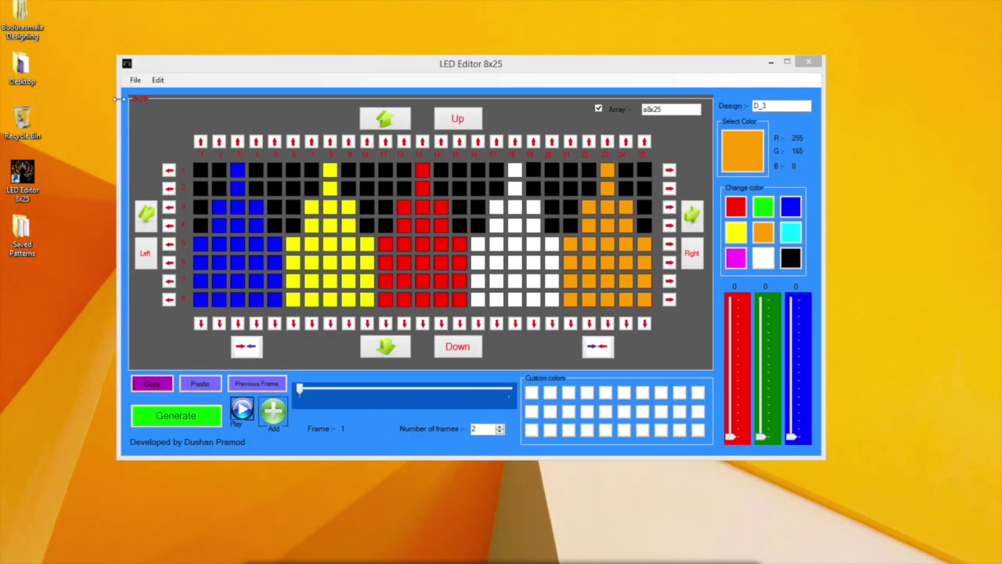
Open the Budurasmala_Master folder inside Budurasmala Designing > Arduino Code from the desktop
double_click(24, 19)
left_click(155, 143)
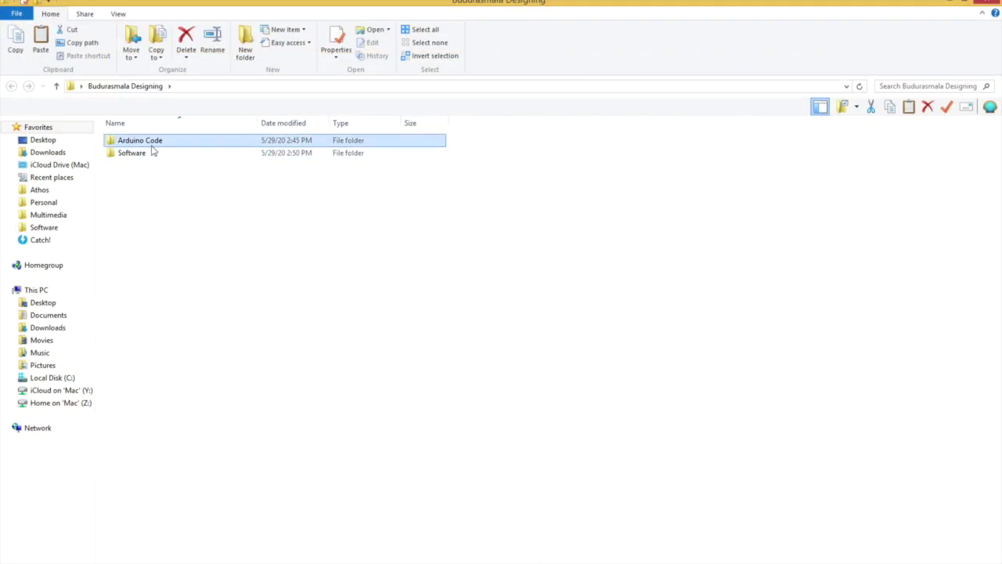
double_click(152, 144)
double_click(152, 144)
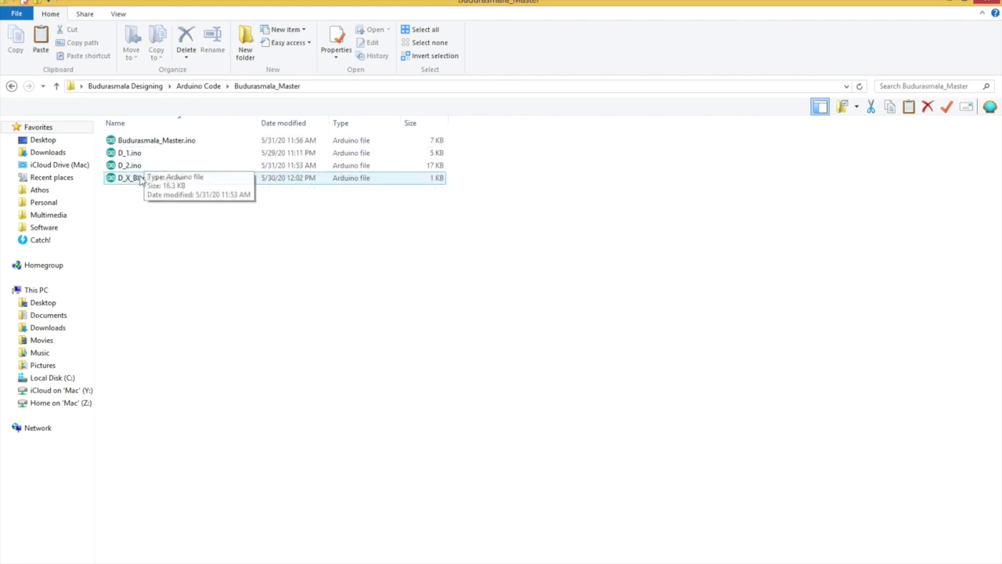
Duplicate D_X_Blank Sketch.ino within the Budurasmala_Master folder
left_click(142, 179)
right_click(142, 179)
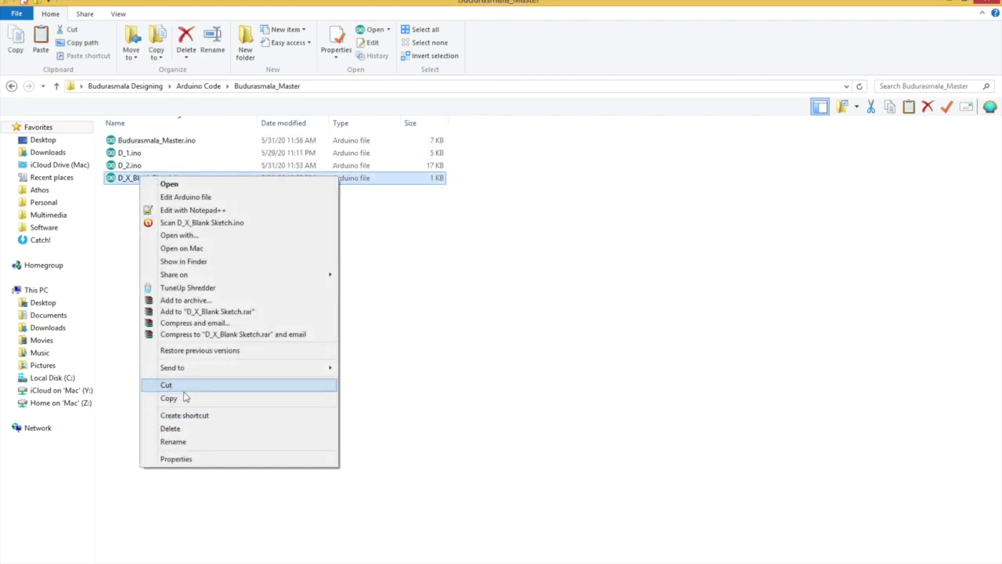
left_click(166, 397)
right_click(179, 279)
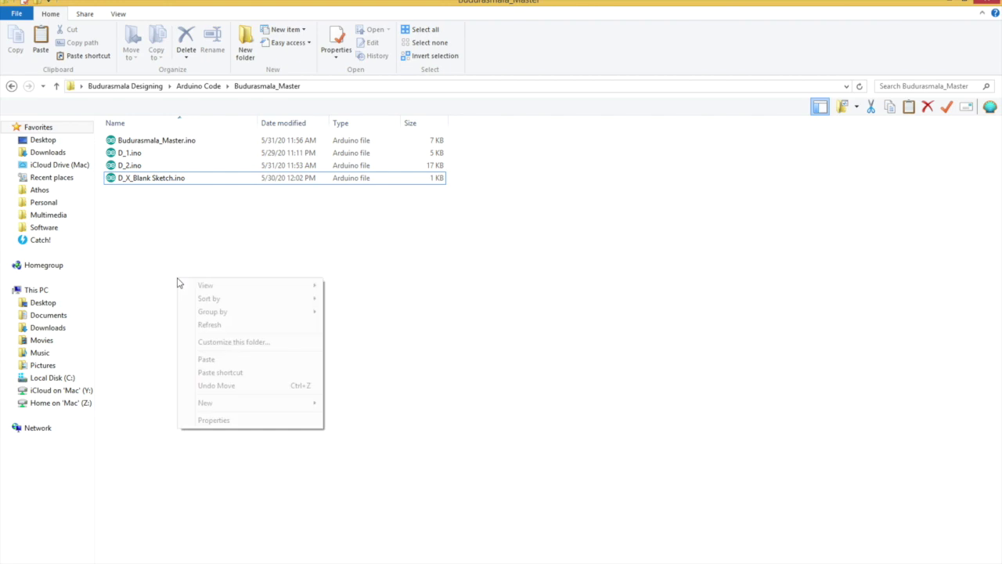
left_click(214, 359)
Rename the blank sketch's copy as D_3.ino and refresh the folder
right_click(153, 195)
left_click(188, 460)
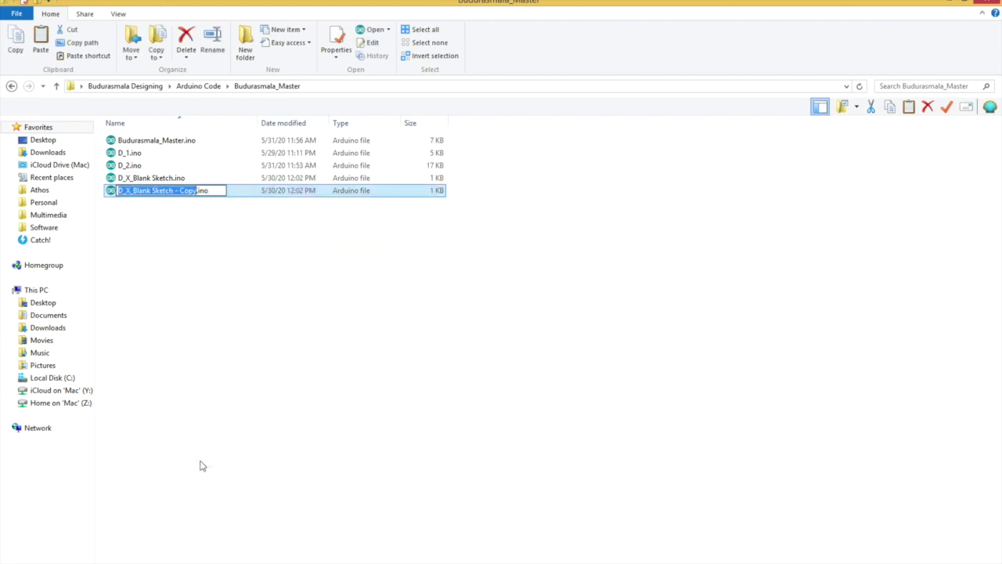
type("D_3")
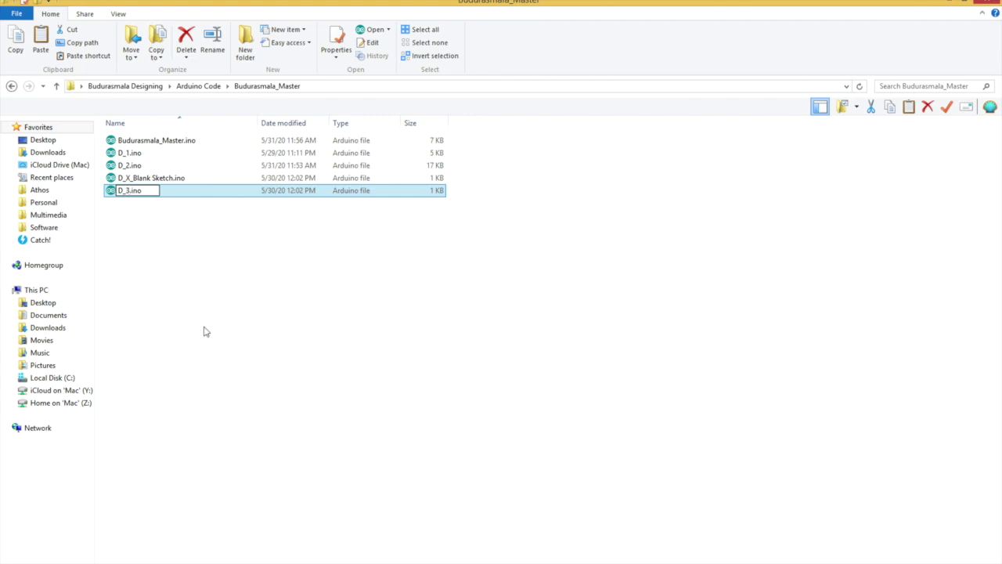
key("Return")
right_click(180, 286)
left_click(197, 327)
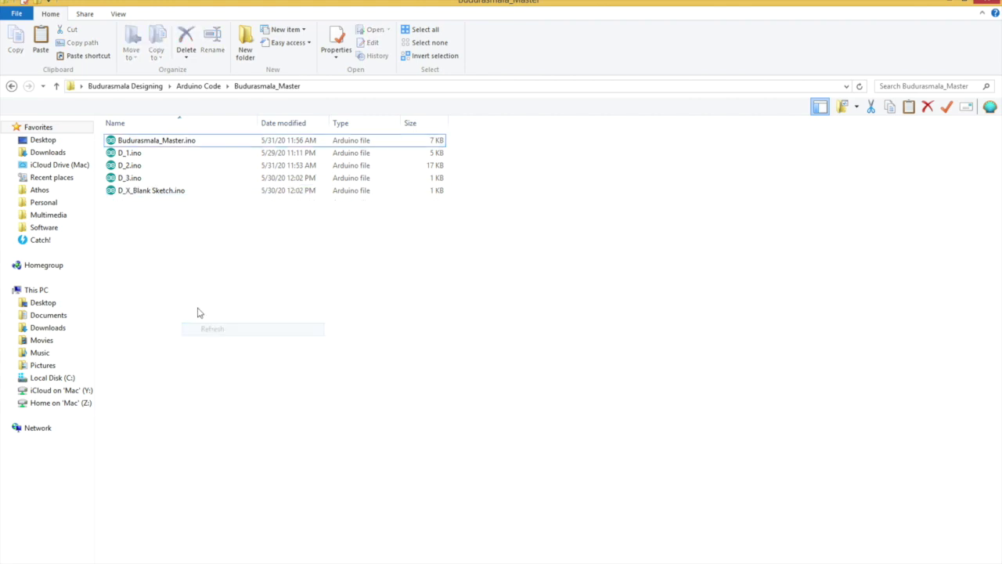
Open Budurasmala_Master.ino in the Arduino IDE and show its empty D_3 sketch
double_click(172, 145)
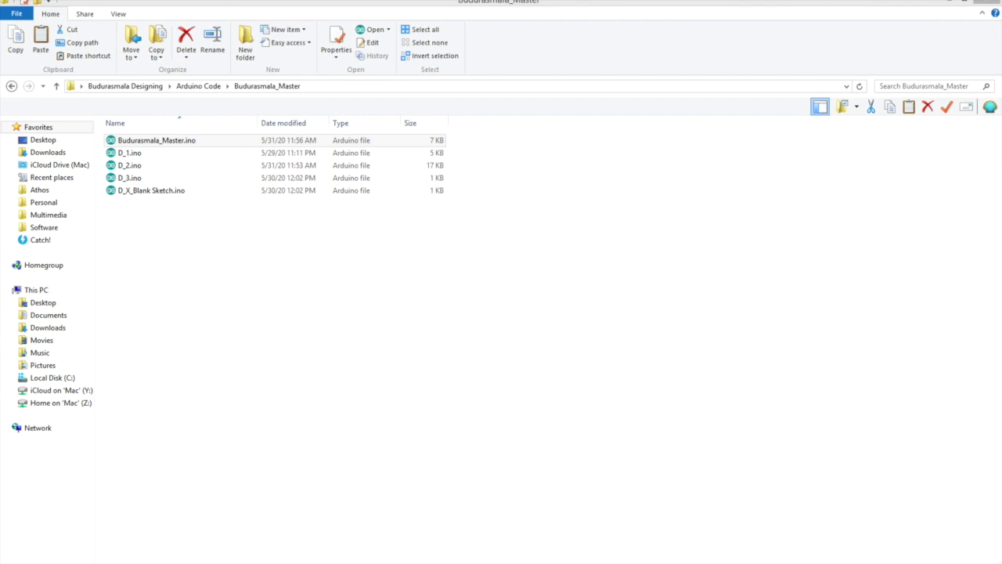
left_click(988, 4)
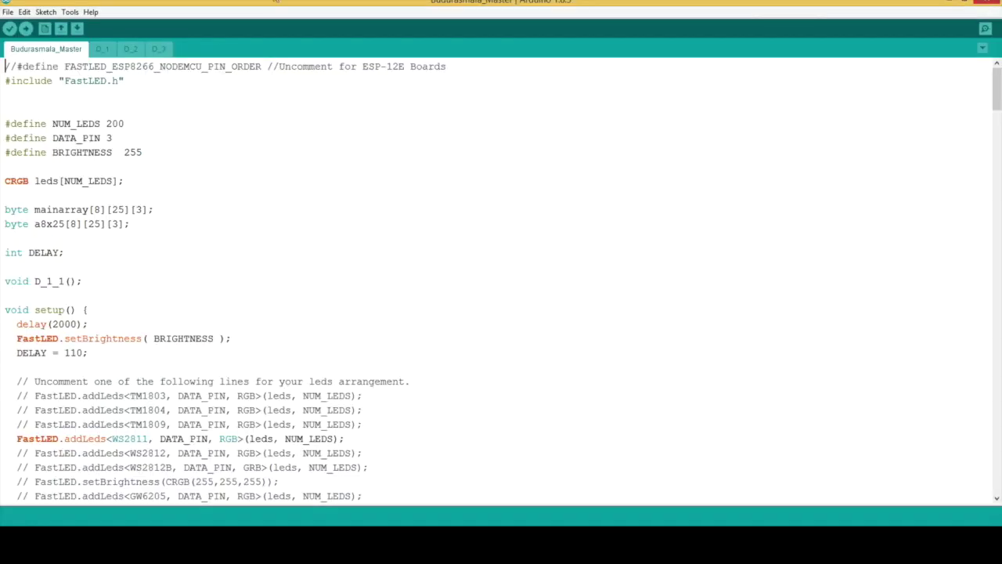
left_click(156, 50)
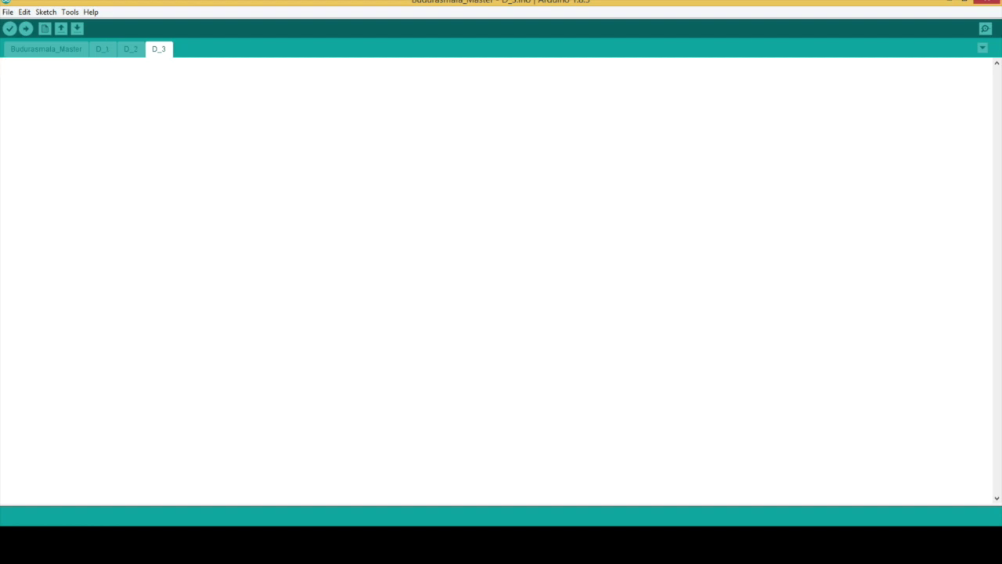
Switch to LED Editor, set the design name to D_3_1, generate frame 1's function and copy all of its code
key("alt+Tab")
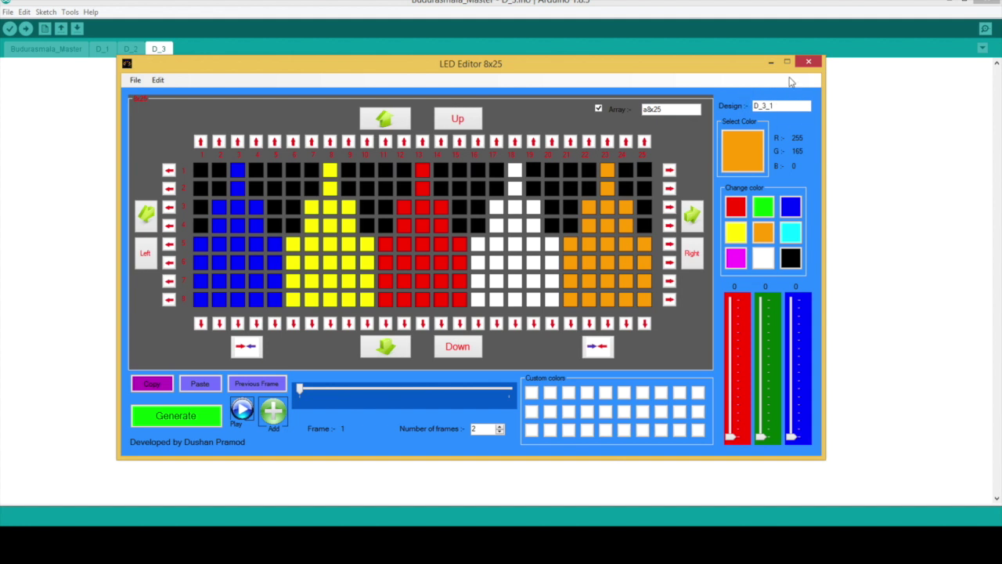
left_click(170, 420)
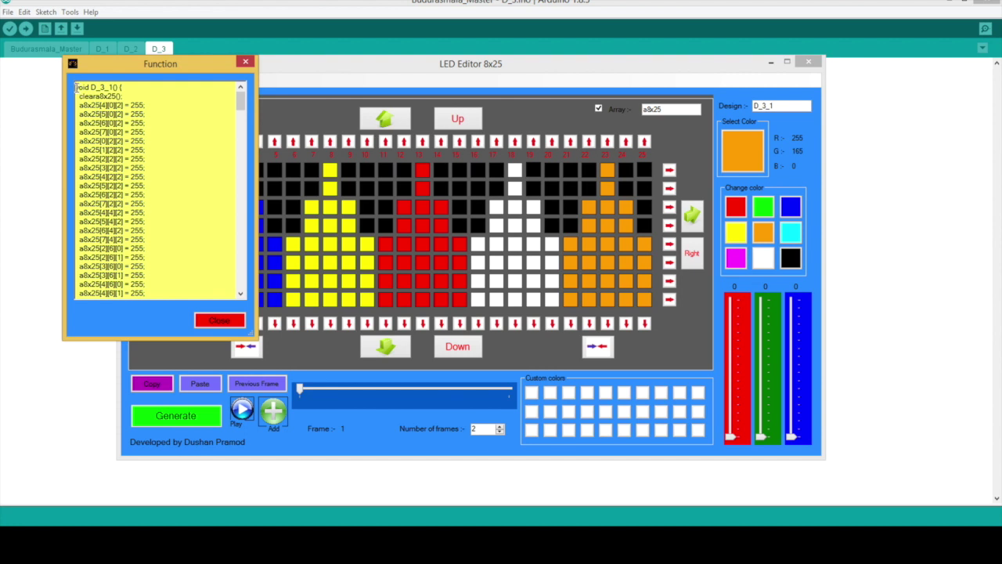
left_click_drag(76, 87, 163, 464)
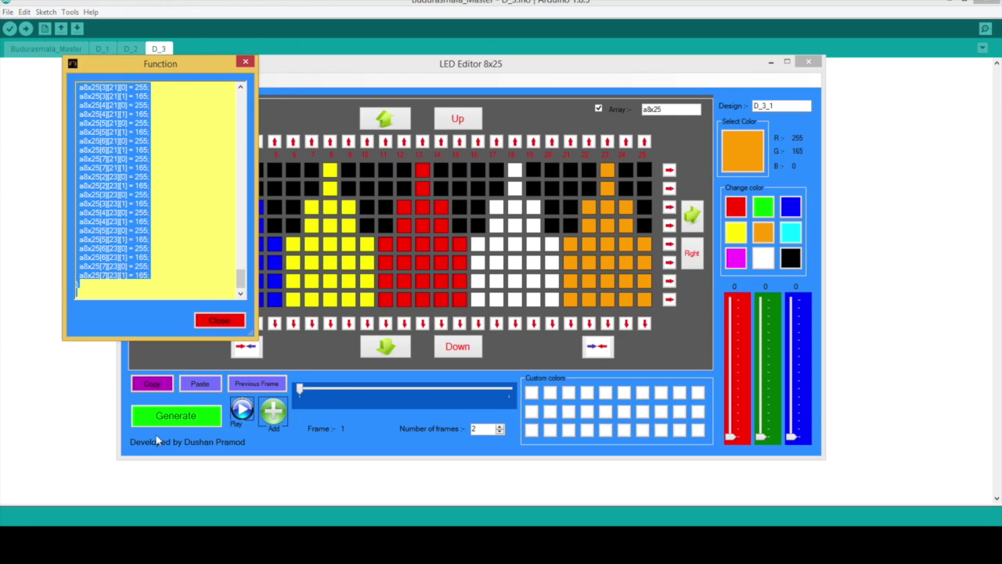
Paste the generated D_3_1 function into the D_3 sketch in the Arduino IDE and add blank lines below it
left_click(22, 104)
key("ctrl+v")
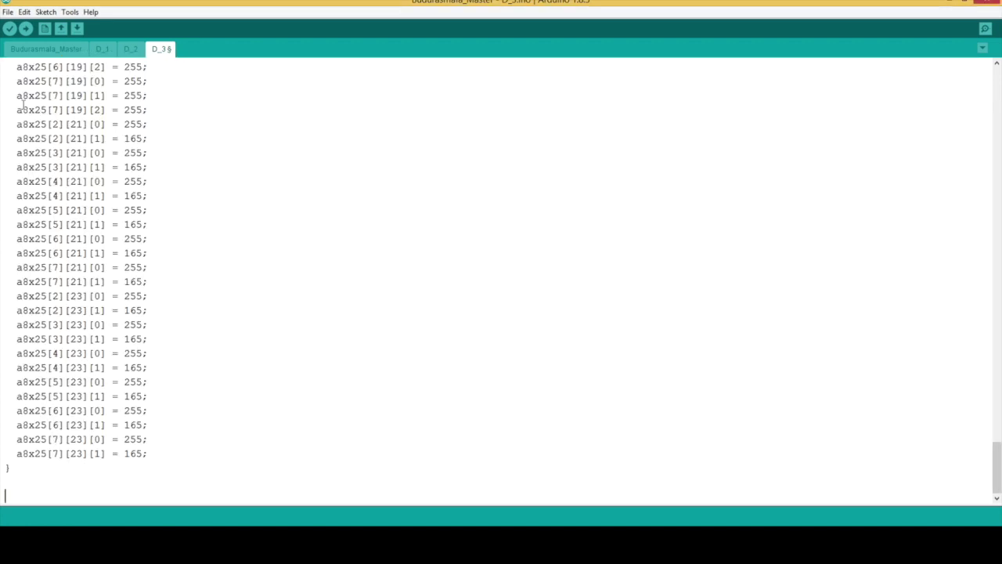
key("Return")
key("Return")
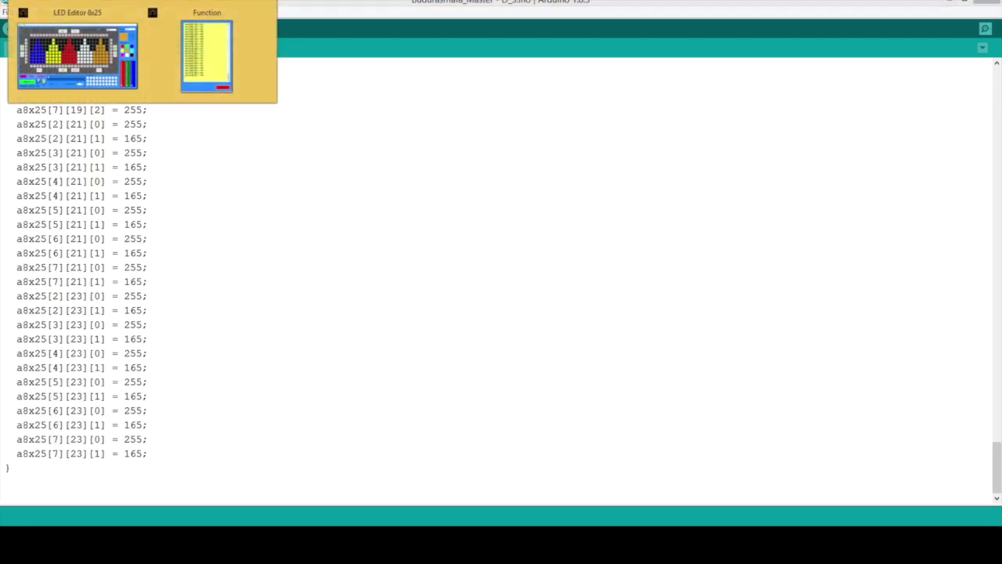
Switch to LED Editor, close the generated function window, go to frame 2 and set the design name to D_3_2
left_click(201, 54)
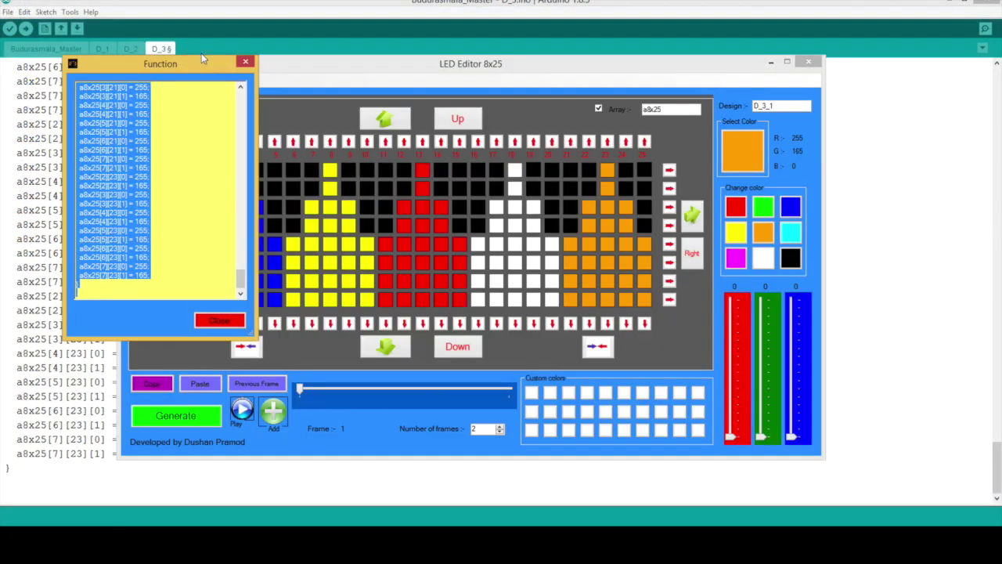
left_click(245, 66)
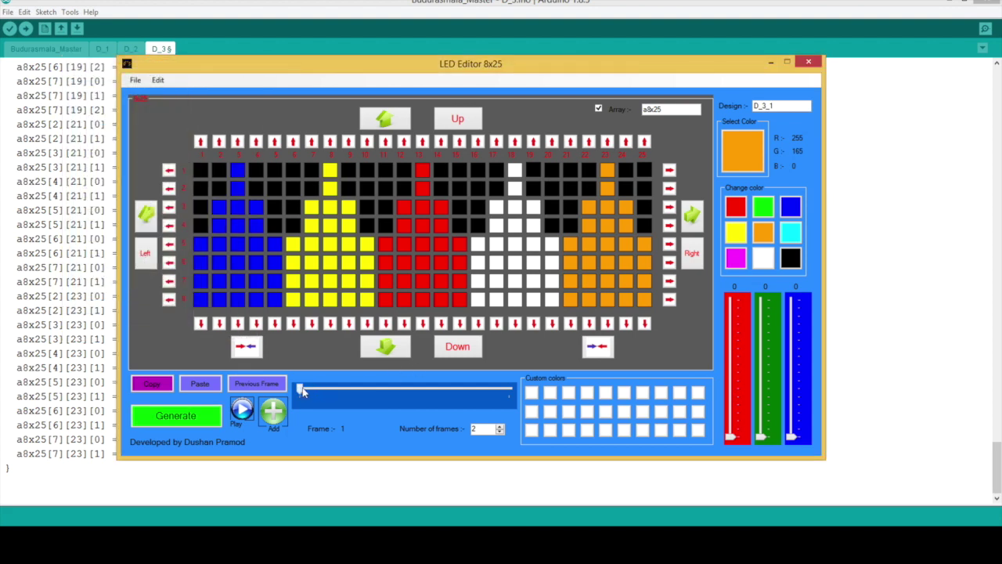
left_click(484, 402)
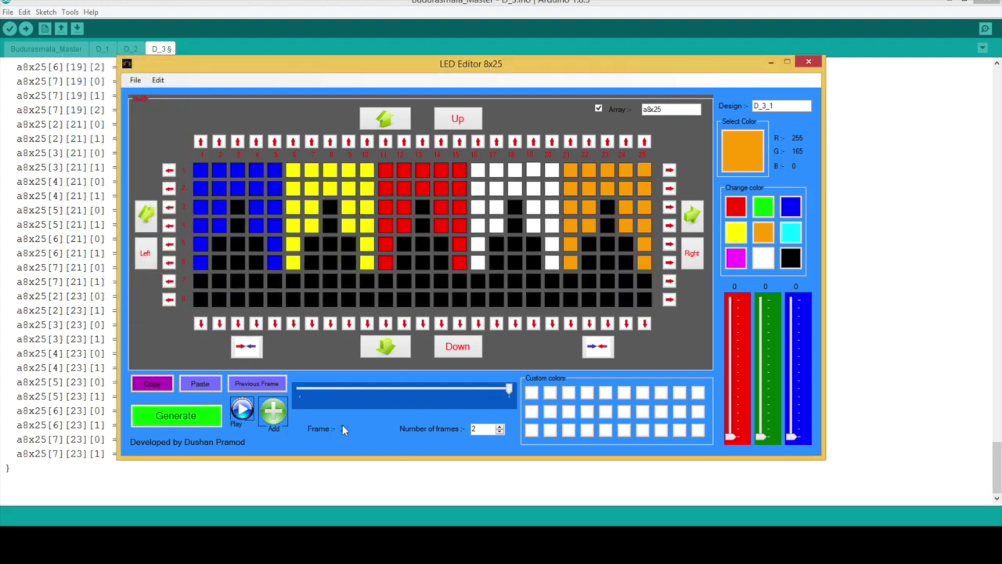
left_click(778, 106)
type("2")
Generate the function for frame 2, copy all of its code and close the function window
left_click(175, 416)
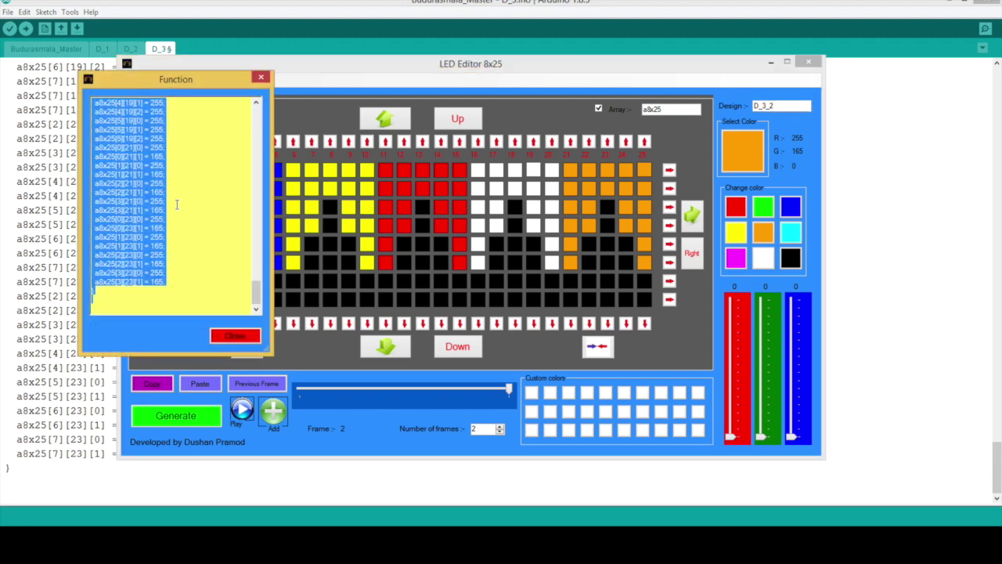
left_click(180, 203)
left_click_drag(252, 291, 255, 117)
left_click_drag(93, 101, 175, 462)
left_click(245, 335)
In the Arduino IDE, paste the D_3_2 function below D_3_1 in the D_3 sketch and save the project
left_click(41, 485)
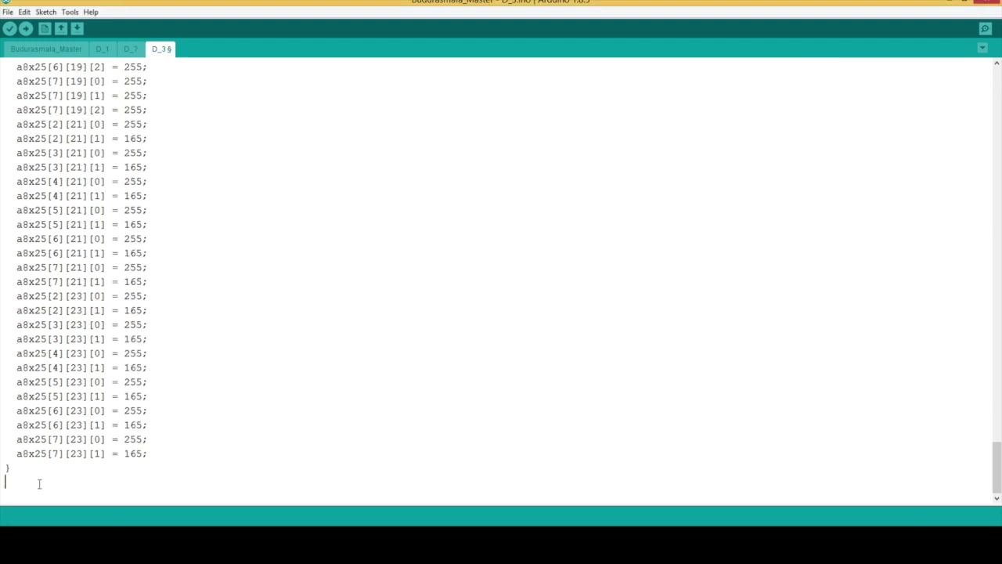
key("ctrl+v")
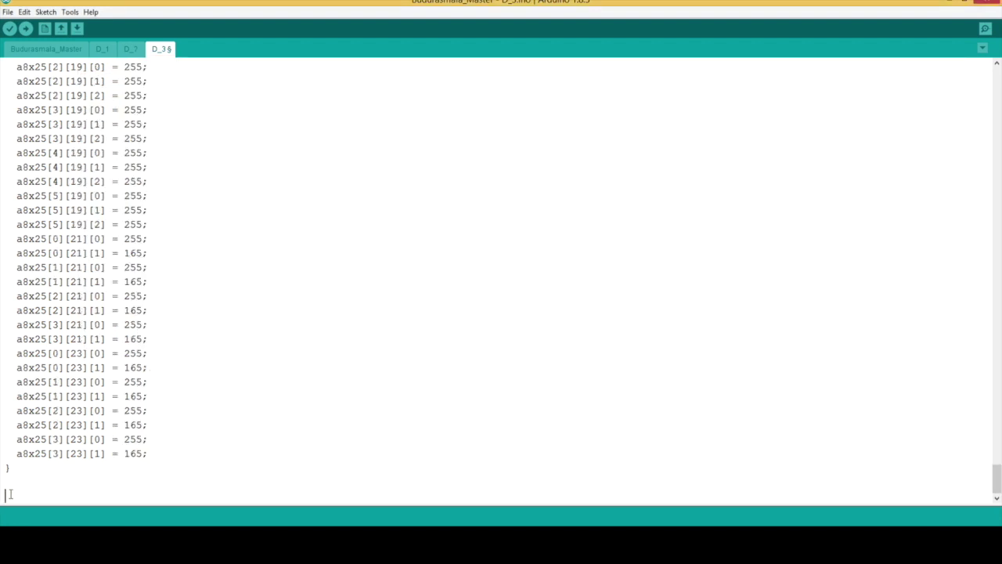
left_click_drag(999, 468, 997, 304)
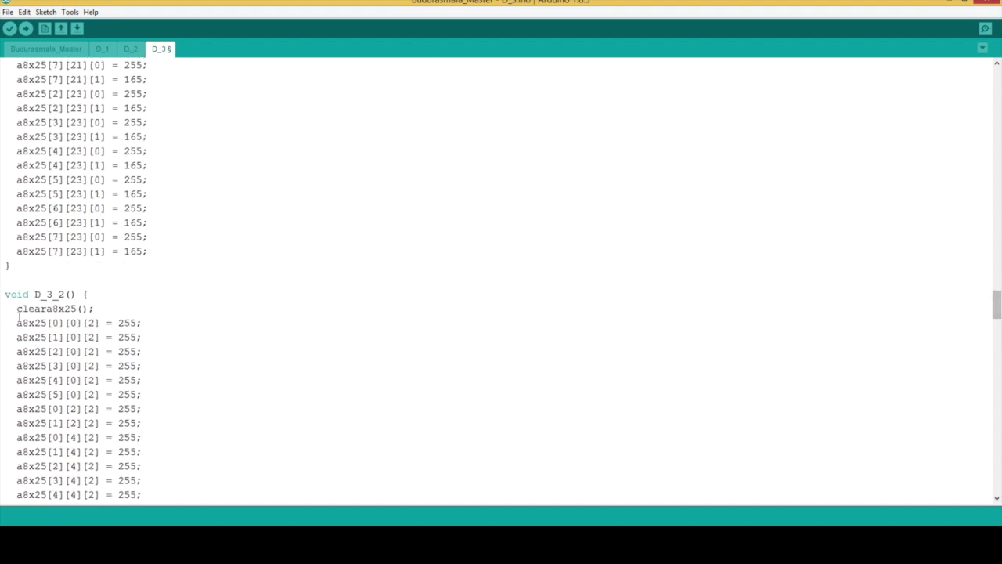
left_click_drag(997, 307, 999, 47)
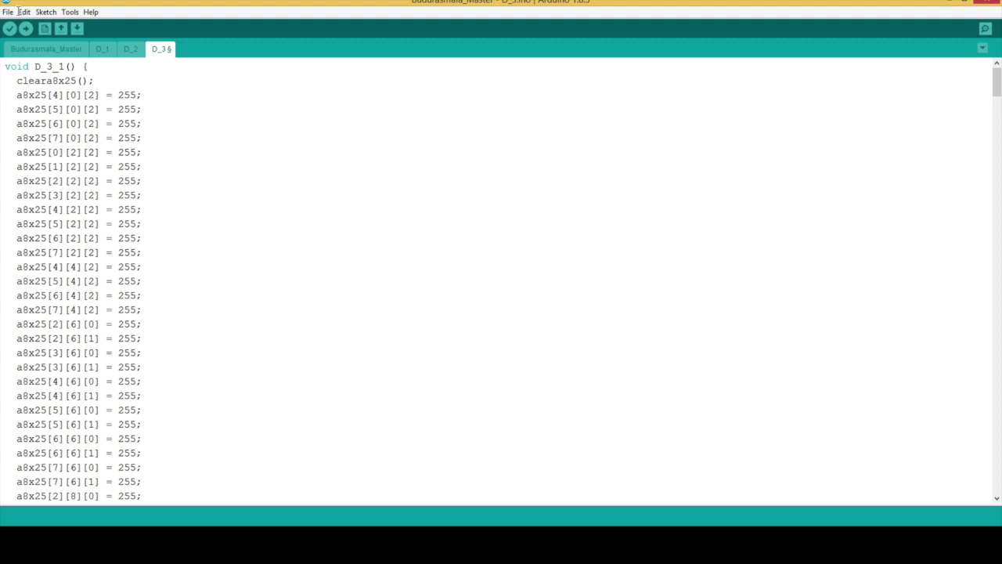
left_click(9, 11)
left_click(28, 85)
In the Budurasmala_Master sketch, start the loop "for (int r = 0;r < 4; r++)" with its opening brace below the D_2 block
left_click(53, 51)
scroll(156, 356, "down", 5)
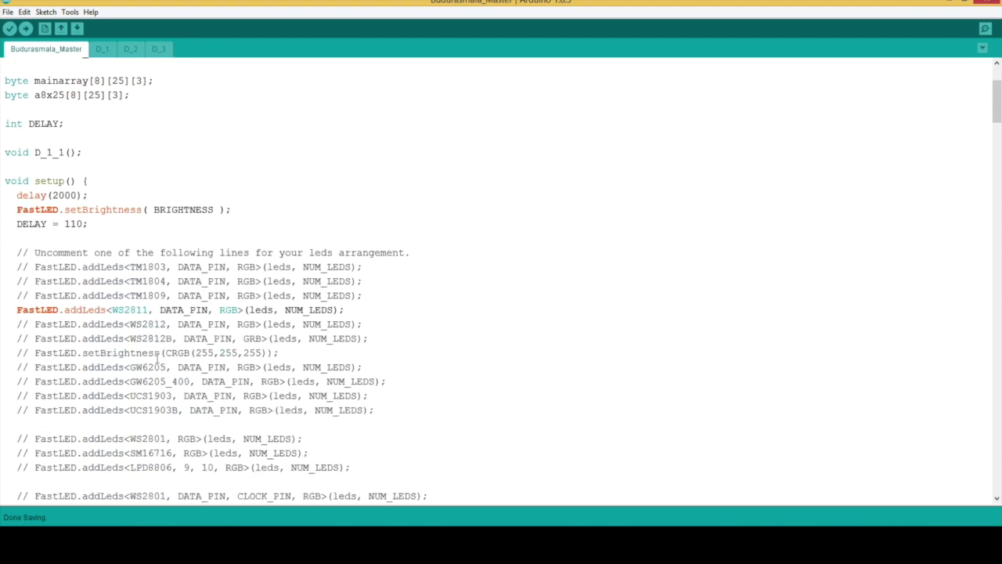
scroll(157, 358, "down", 10)
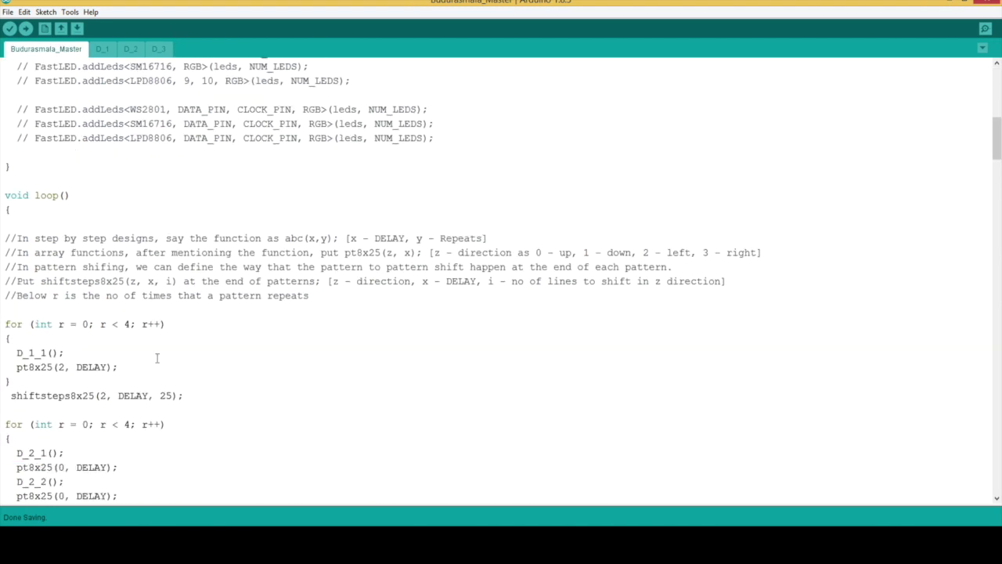
scroll(156, 358, "down", 3)
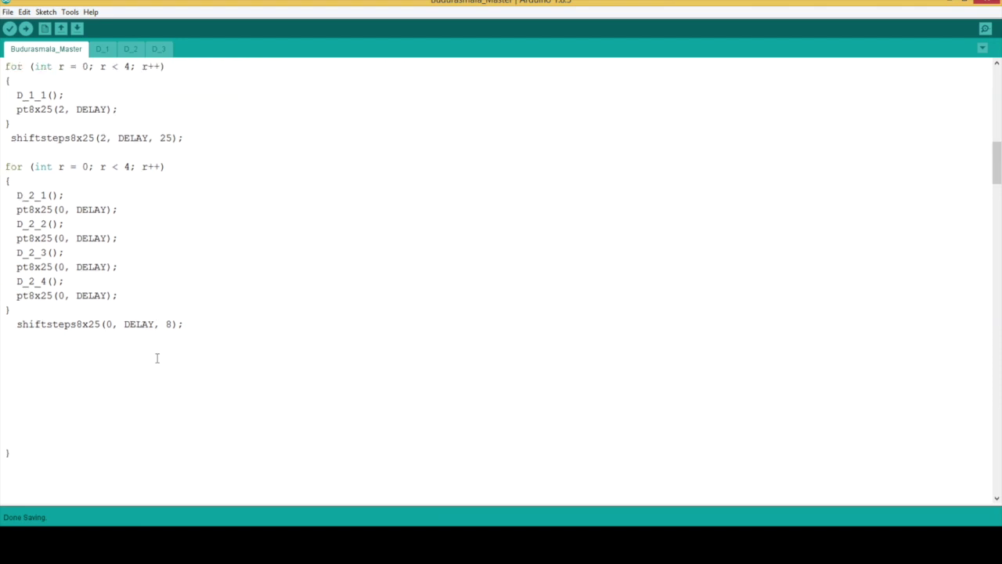
scroll(157, 358, "down", 1)
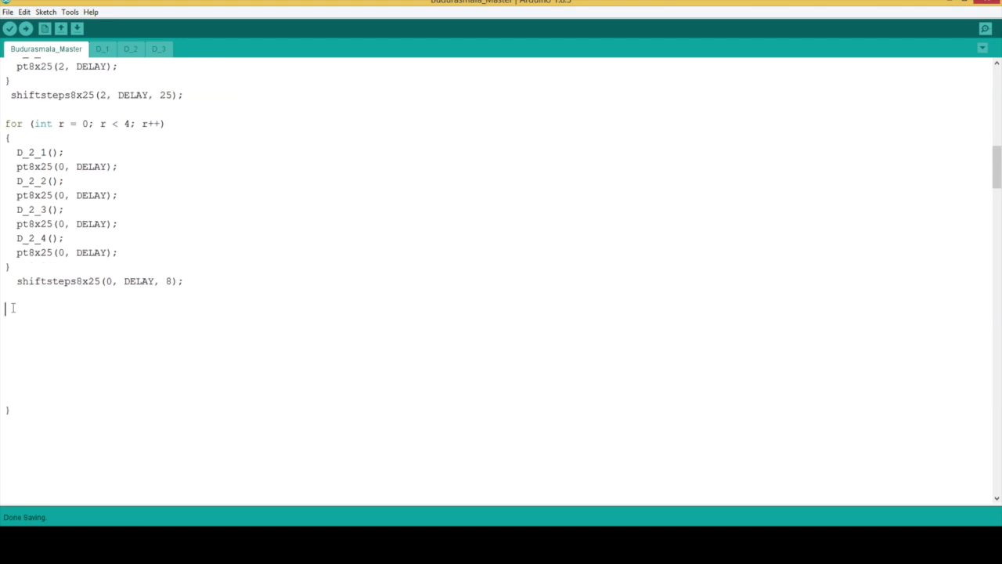
type("for (int r = 0")
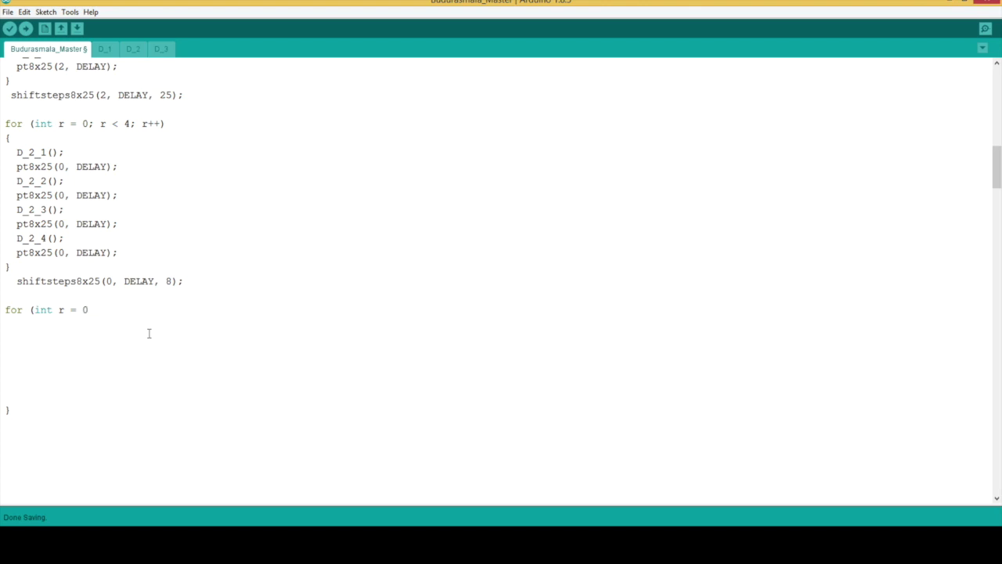
type(";r < 4; r++)")
key("Return")
type("{")
Add the calls "D_3_1();" and "pt8x25(0, DELAY);" inside the new loop
key("Return")
type("D_3_1();")
key("Return")
type("pt8x25(0,")
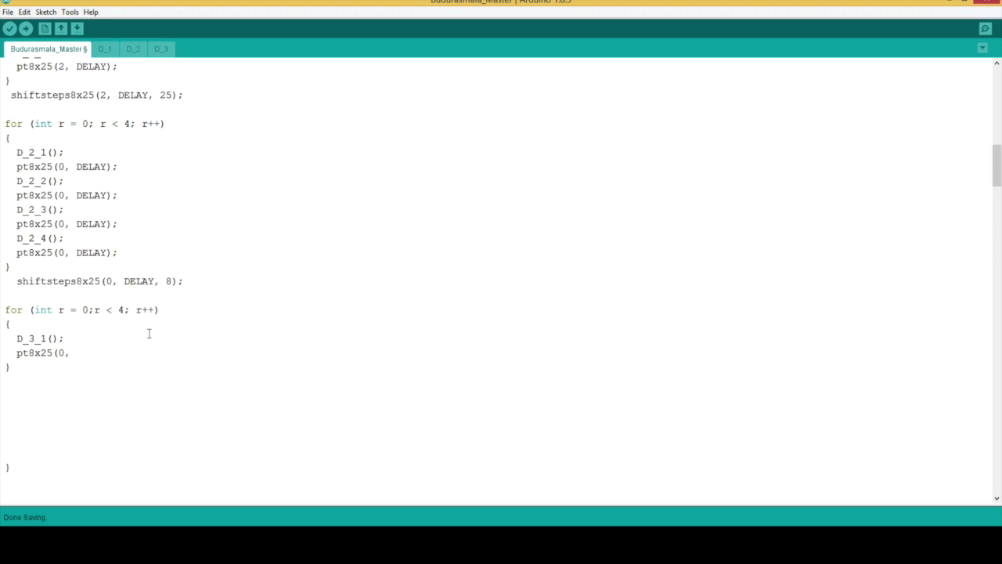
type(" DELAY);")
Duplicate the D_3_1 and pt8x25 lines below themselves in the loop and change the copied call to D_3_2()
key("Return")
key("Return")
left_click(137, 340)
left_click_drag(119, 354, 0, 340)
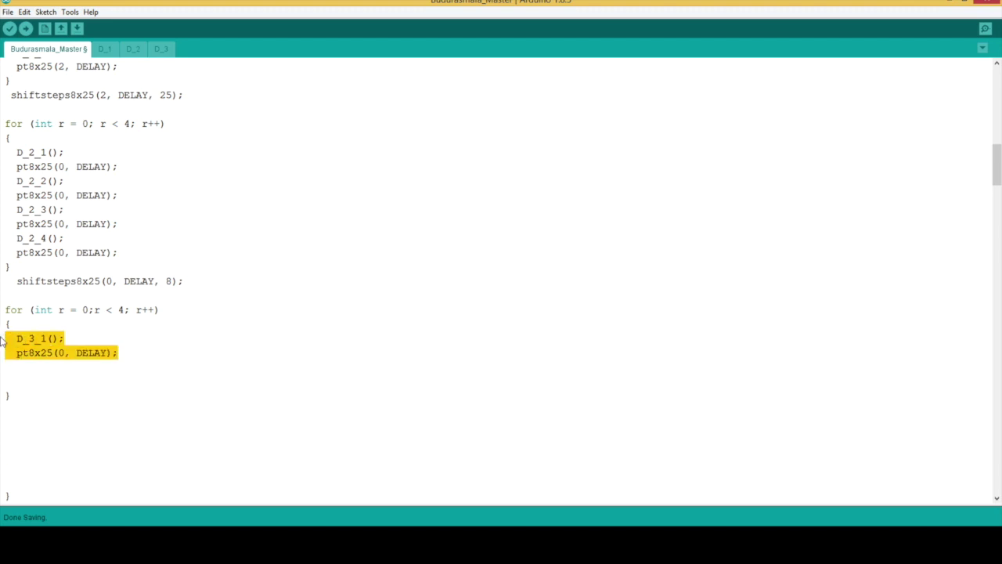
key("ctrl+c")
left_click(6, 366)
key("ctrl+v")
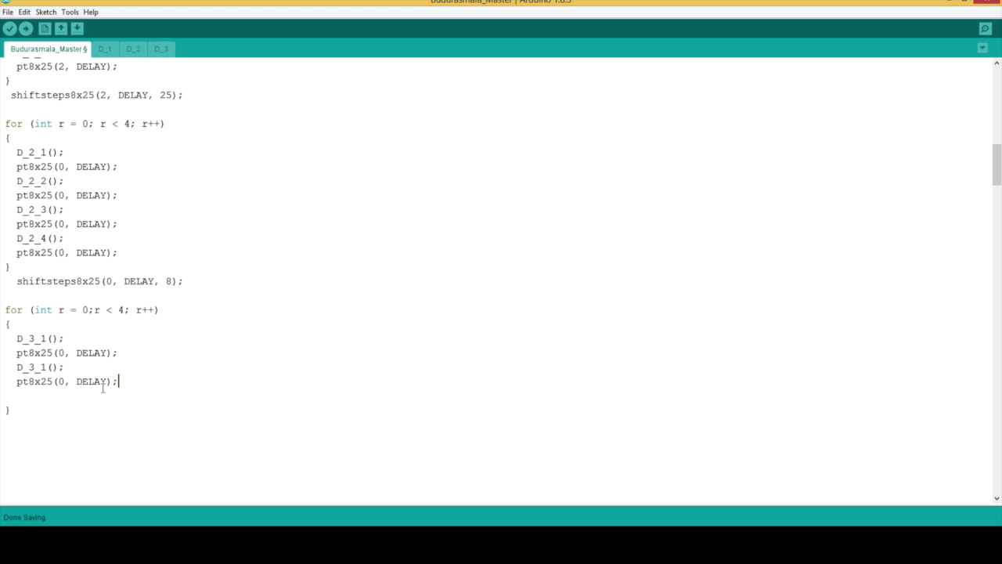
left_click(48, 367)
key("BackSpace")
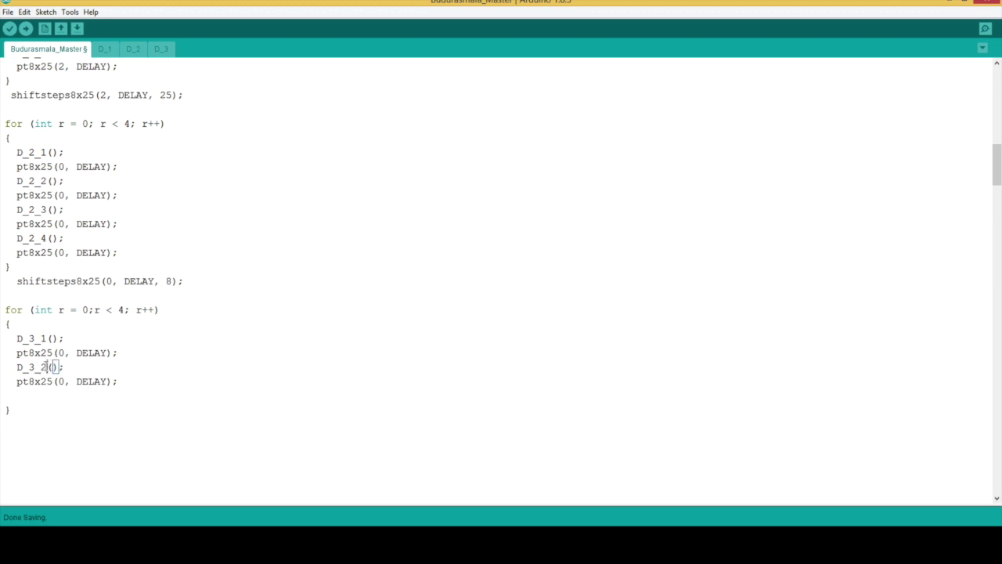